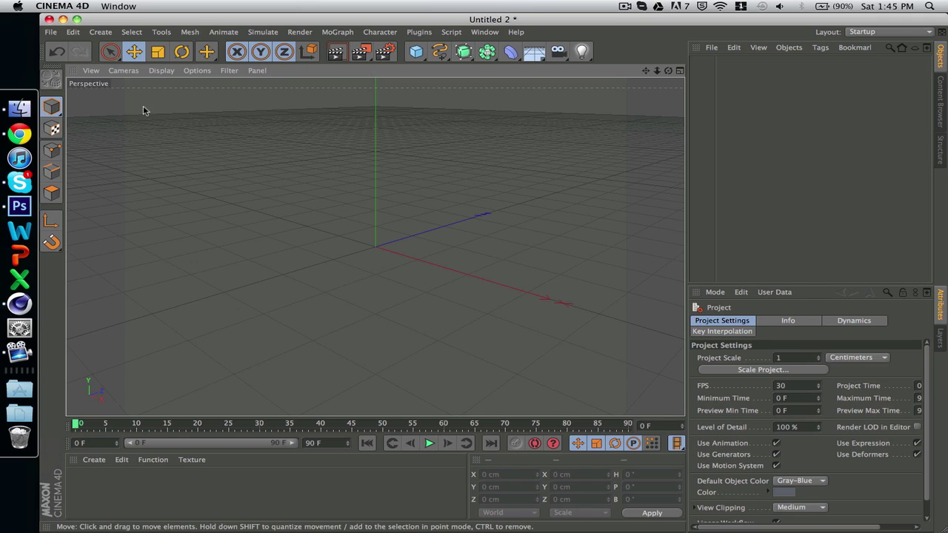
{"action": "scroll", "coordinate": [405, 189], "scroll_direction": "down", "scroll_amount": 3}
{"action": "scroll", "coordinate": [404, 189], "scroll_direction": "up", "scroll_amount": 4}
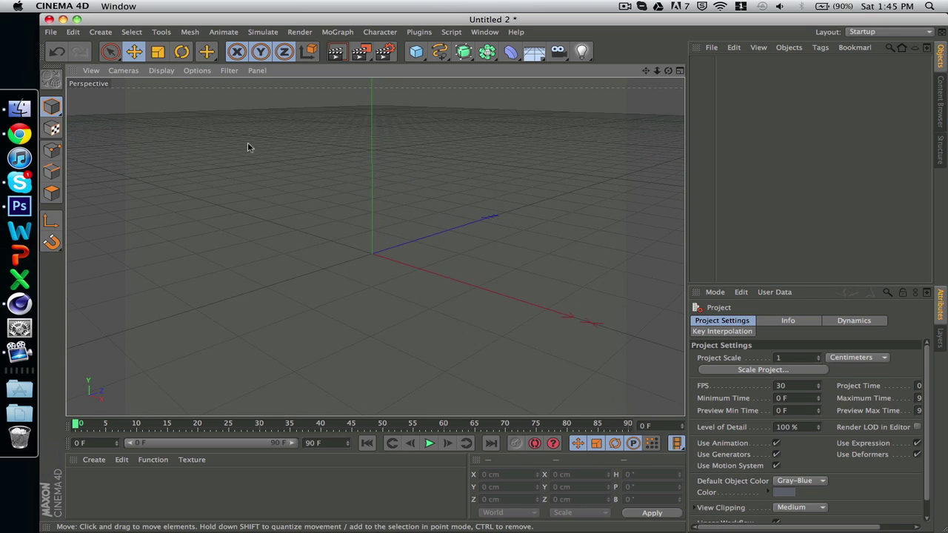
Step: Switch to Skype, view the account's own profile, and close the window to return to Cinema 4D
{"action": "left_click", "coordinate": [20, 182]}
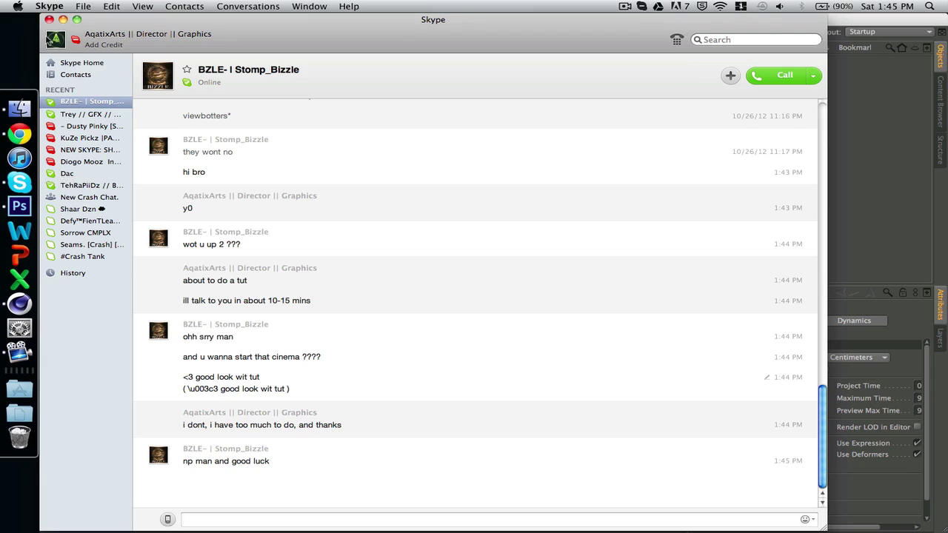
{"action": "left_click", "coordinate": [56, 40]}
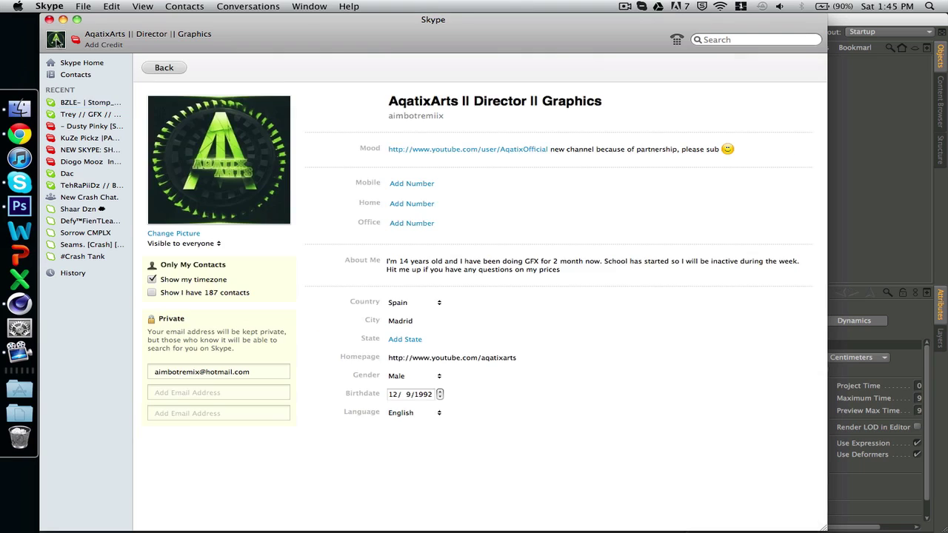
{"action": "left_click", "coordinate": [170, 69]}
{"action": "left_click", "coordinate": [50, 20]}
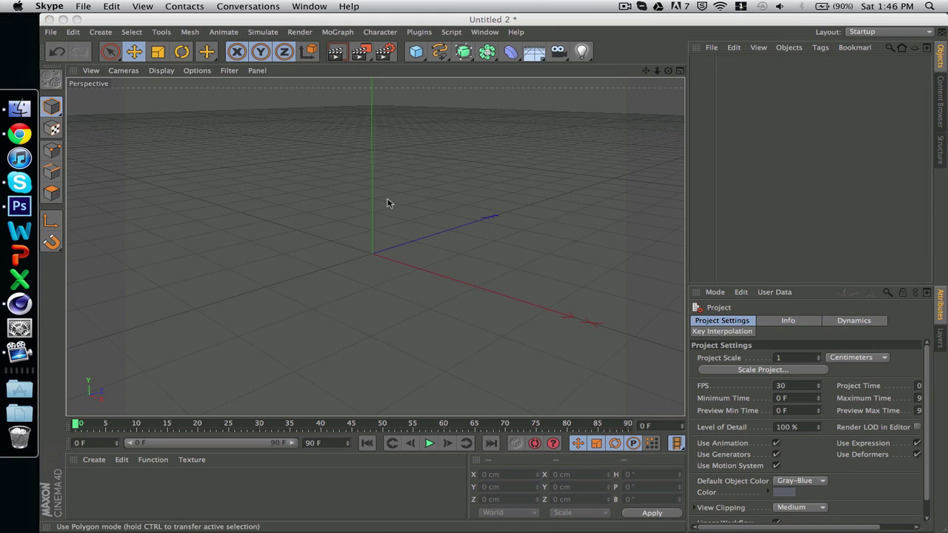
{"action": "left_click", "coordinate": [388, 203]}
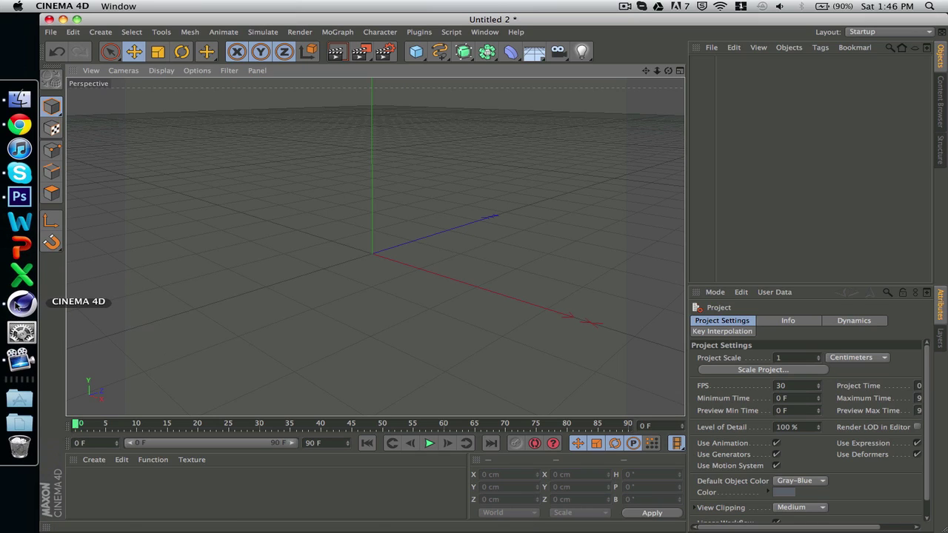
Step: Add a Tube primitive to the scene and set its orientation to +Z
{"action": "left_click", "coordinate": [415, 53]}
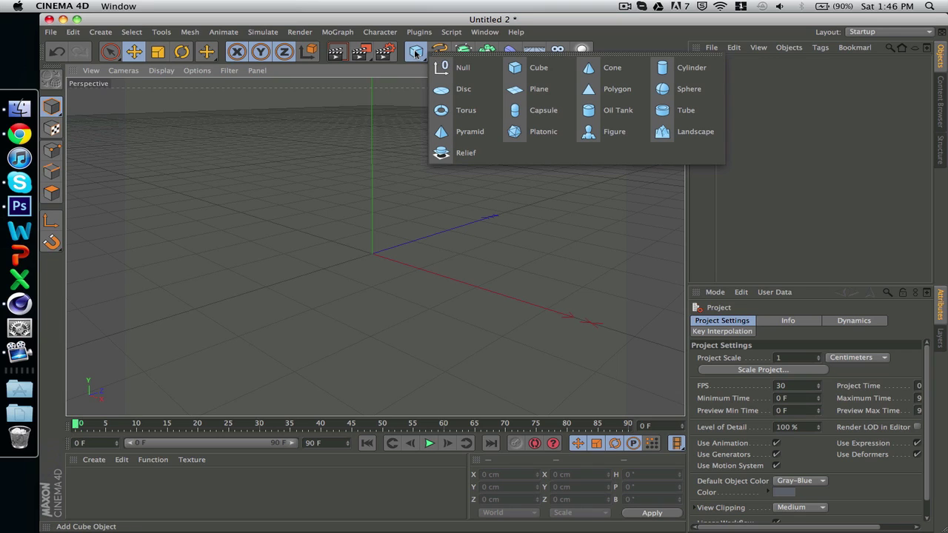
{"action": "left_click", "coordinate": [689, 111]}
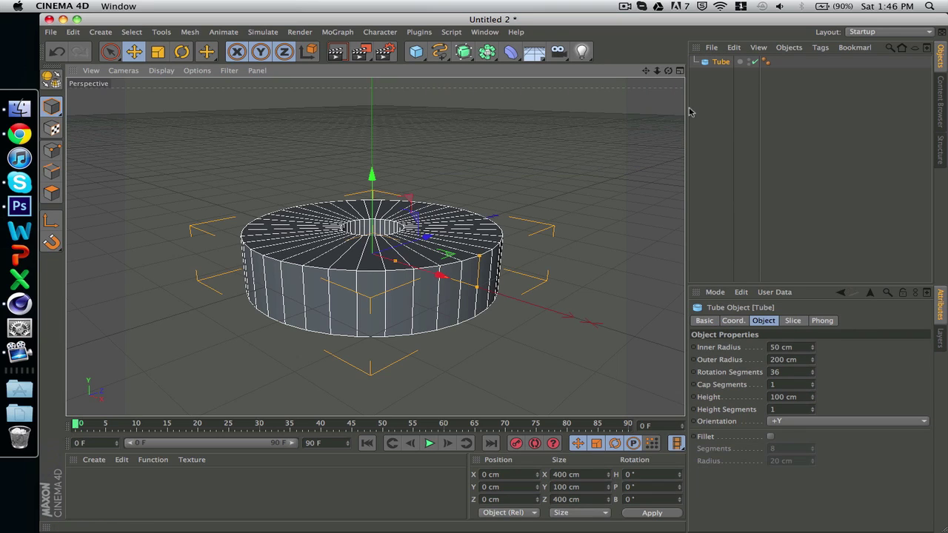
{"action": "left_click", "coordinate": [841, 424]}
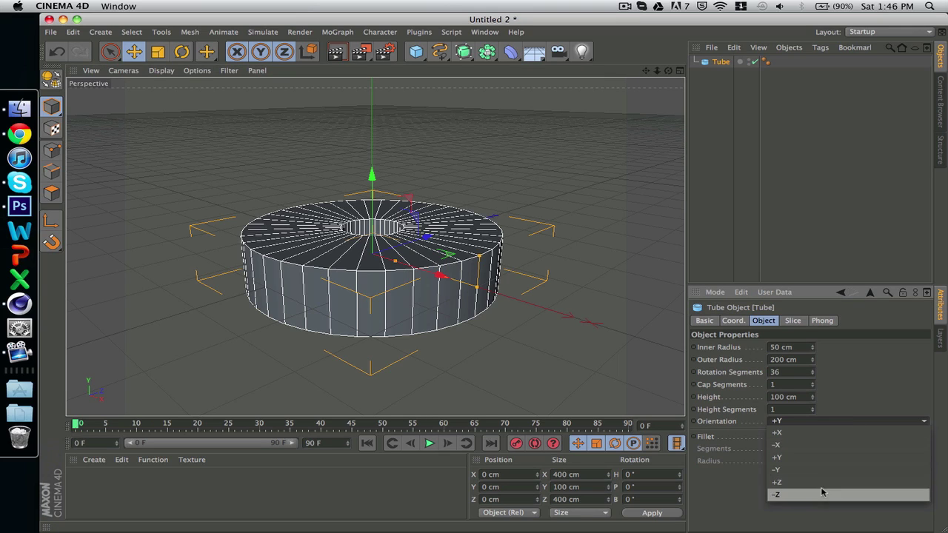
{"action": "left_click", "coordinate": [779, 482]}
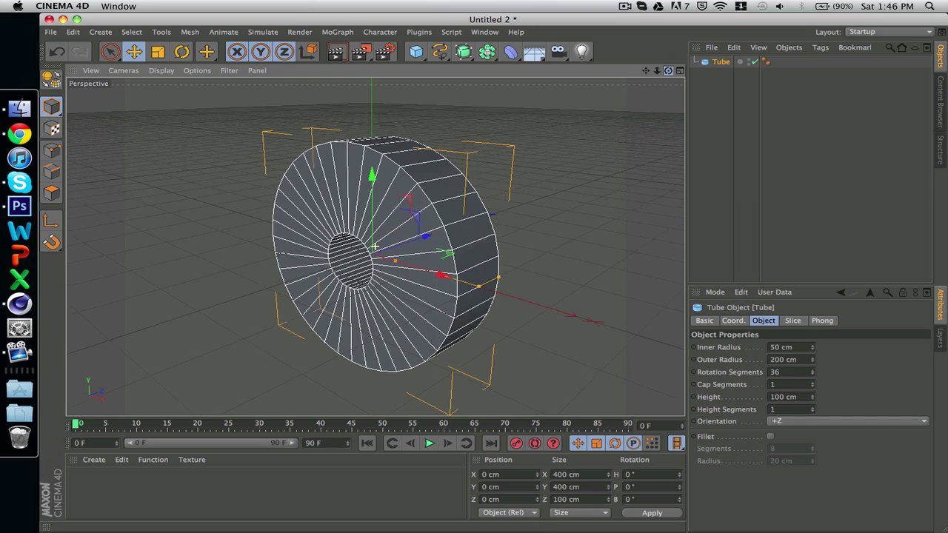
Step: Find the Illustrator file NEW LOGO.ai by searching this Mac and import it into the scene, accepting the import settings
{"action": "left_click_drag", "start_coordinate": [374, 246], "coordinate": [670, 73]}
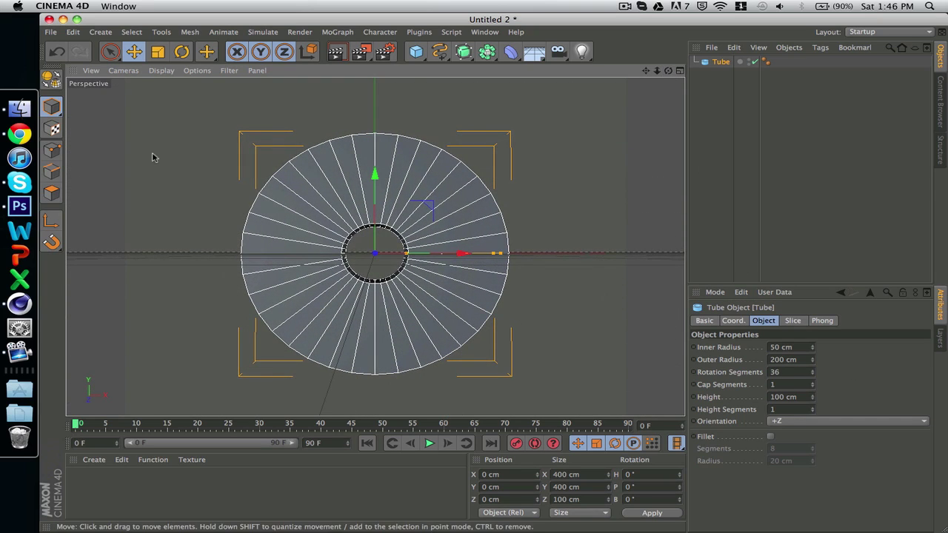
{"action": "left_click", "coordinate": [51, 33]}
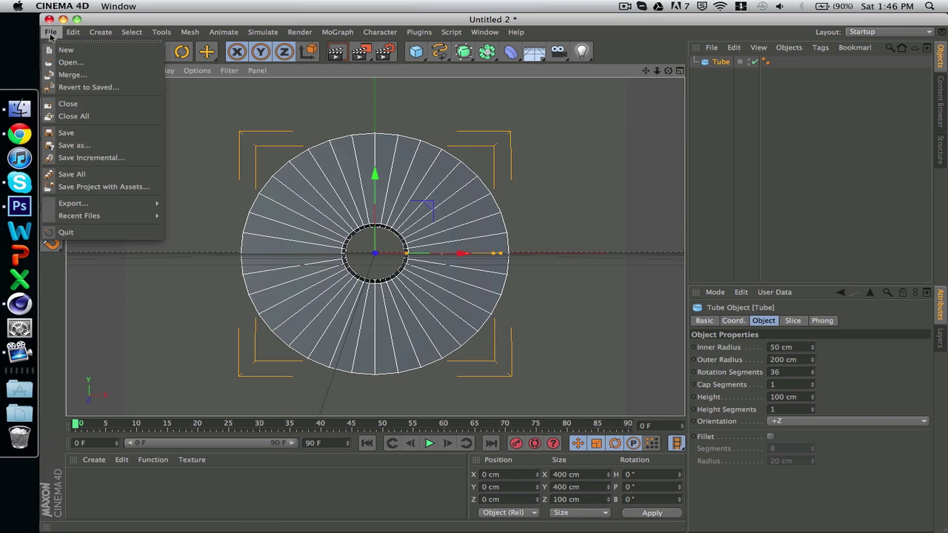
{"action": "left_click", "coordinate": [71, 62]}
{"action": "left_click", "coordinate": [663, 107]}
{"action": "type", "text": "new logo.ai"}
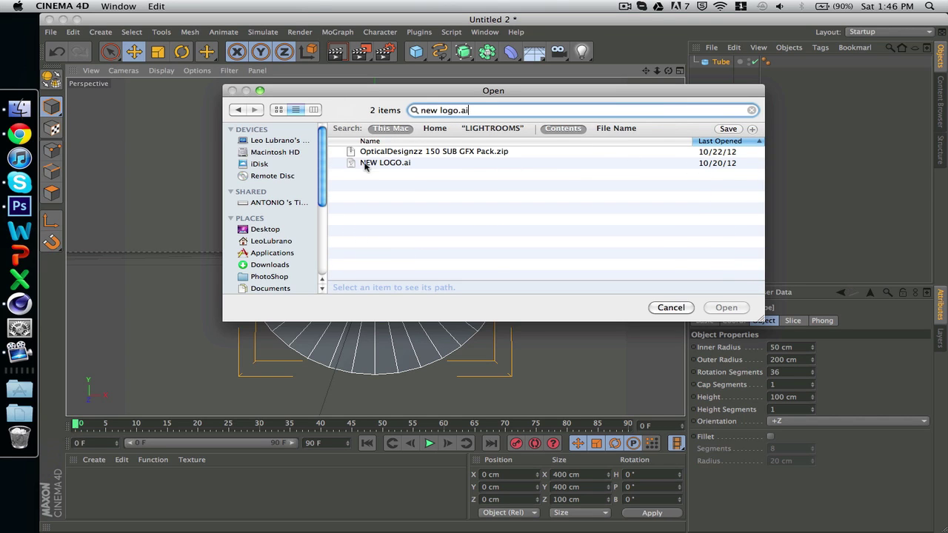
{"action": "double_click", "coordinate": [385, 163]}
{"action": "left_click", "coordinate": [389, 276]}
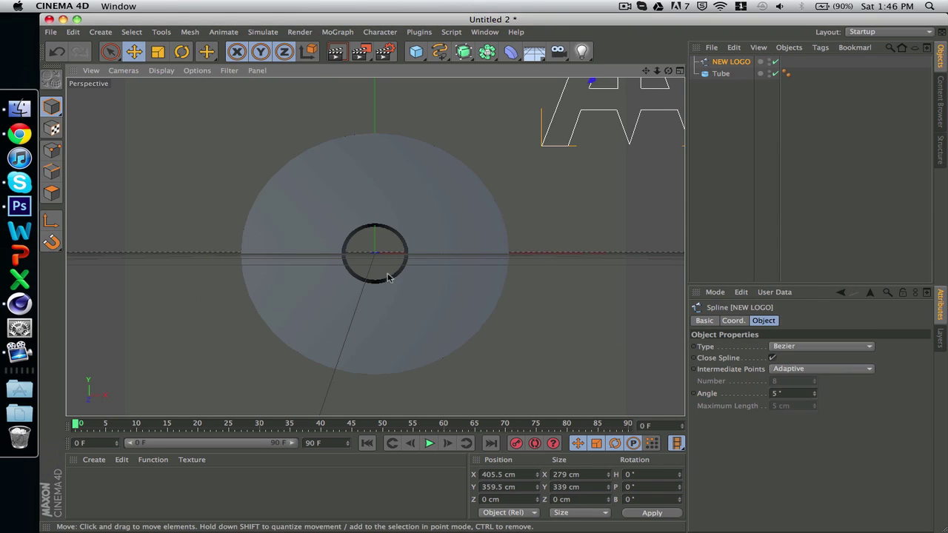
Step: Move the NEW LOGO spline in front of the tube's face, to about X -3.6, Y 19.3 and Z -57.9 cm
{"action": "left_click_drag", "start_coordinate": [620, 113], "coordinate": [383, 230]}
{"action": "left_click_drag", "start_coordinate": [454, 229], "coordinate": [439, 223]}
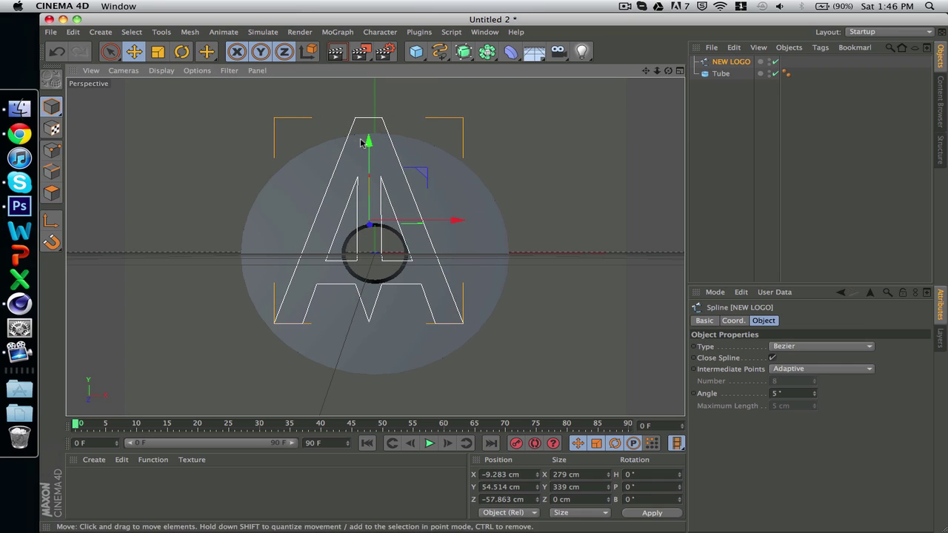
{"action": "mouse_move", "coordinate": [363, 142]}
{"action": "left_mouse_down"}
{"action": "mouse_move", "coordinate": [368, 168]}
{"action": "mouse_move", "coordinate": [368, 158]}
{"action": "left_mouse_up"}
{"action": "left_click_drag", "start_coordinate": [450, 247], "coordinate": [454, 248]}
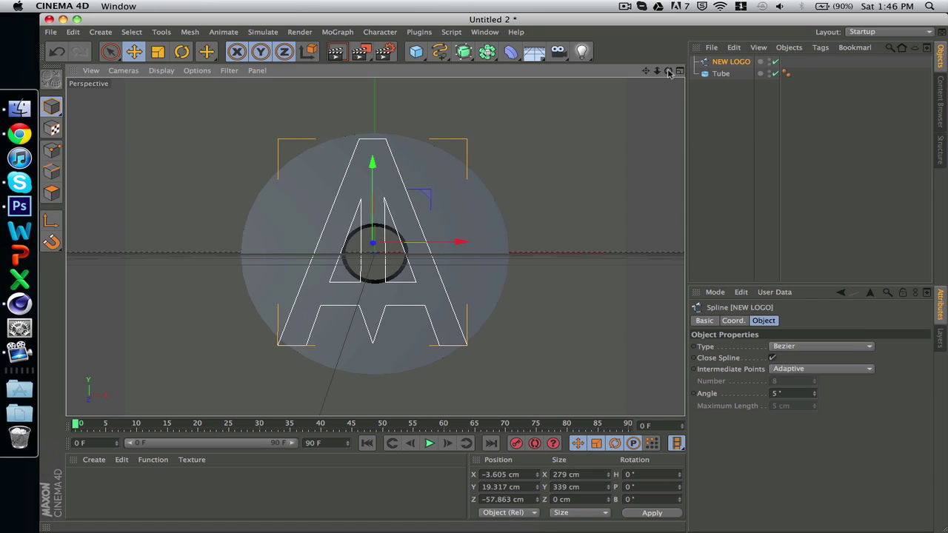
Step: Add an Extrude NURBS object and nest the NEW LOGO spline inside it to extrude the logo
{"action": "left_click_drag", "start_coordinate": [668, 70], "coordinate": [668, 79]}
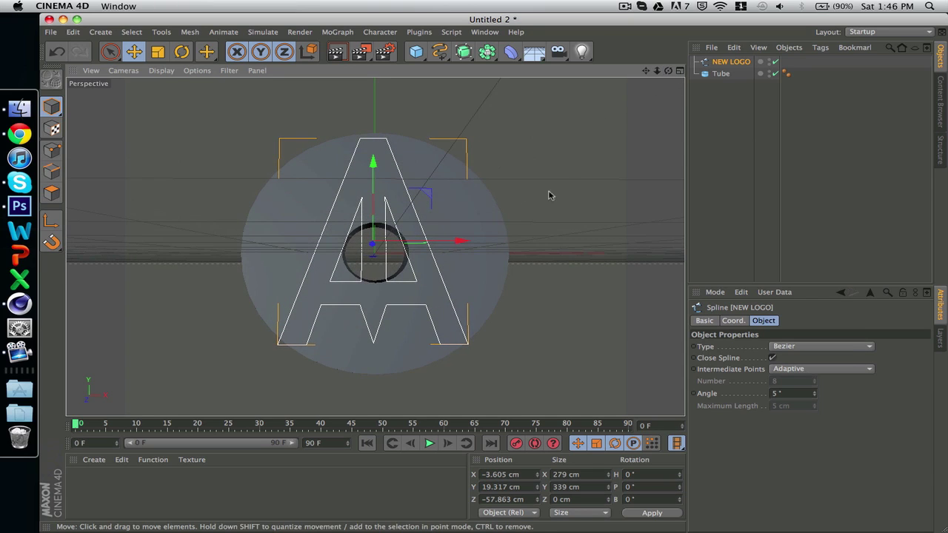
{"action": "left_click", "coordinate": [457, 219]}
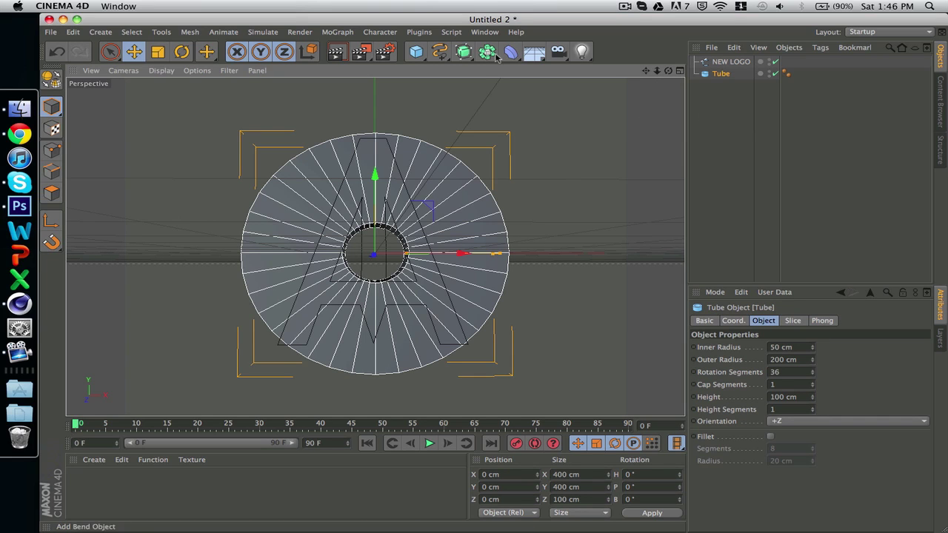
{"action": "left_click_drag", "start_coordinate": [464, 51], "coordinate": [594, 62]}
{"action": "left_click_drag", "start_coordinate": [730, 74], "coordinate": [717, 66]}
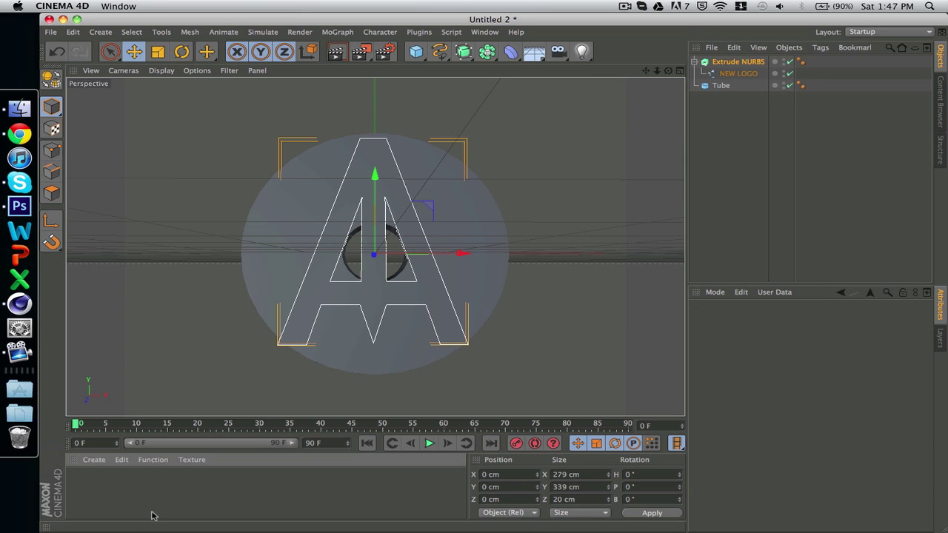
Step: Create a material with a pure white colour (RGB 255, 255, 255) and apply it to the extruded logo
{"action": "double_click", "coordinate": [104, 496]}
{"action": "double_click", "coordinate": [83, 488]}
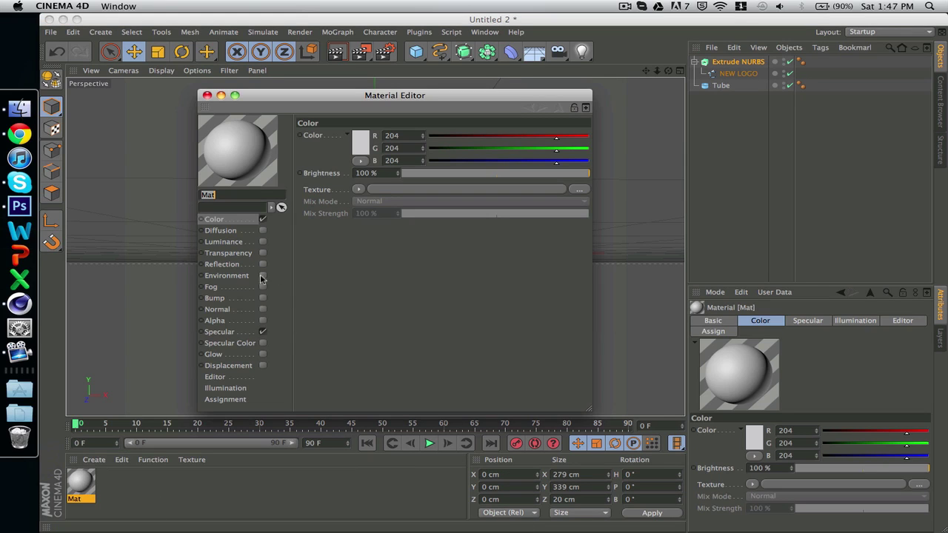
{"action": "left_click", "coordinate": [360, 145]}
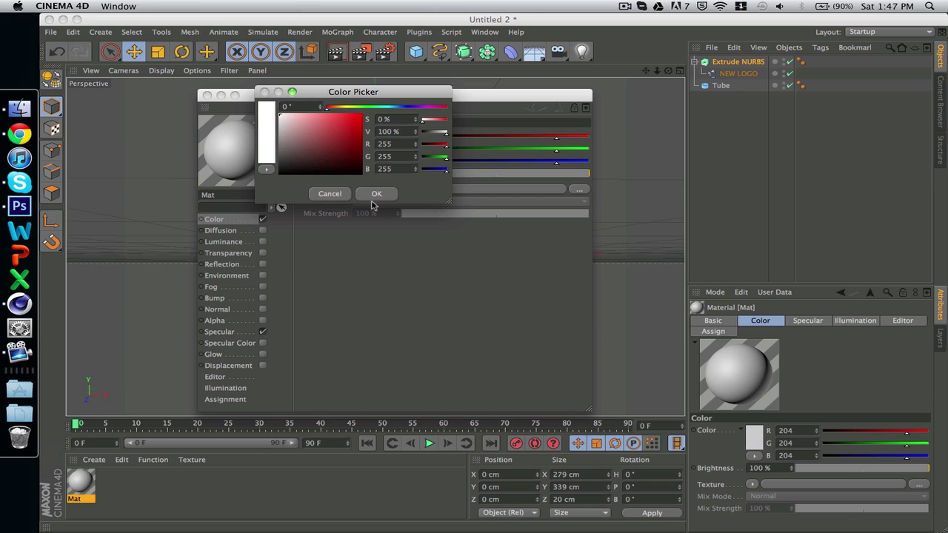
{"action": "left_click", "coordinate": [376, 193]}
{"action": "left_click", "coordinate": [208, 94]}
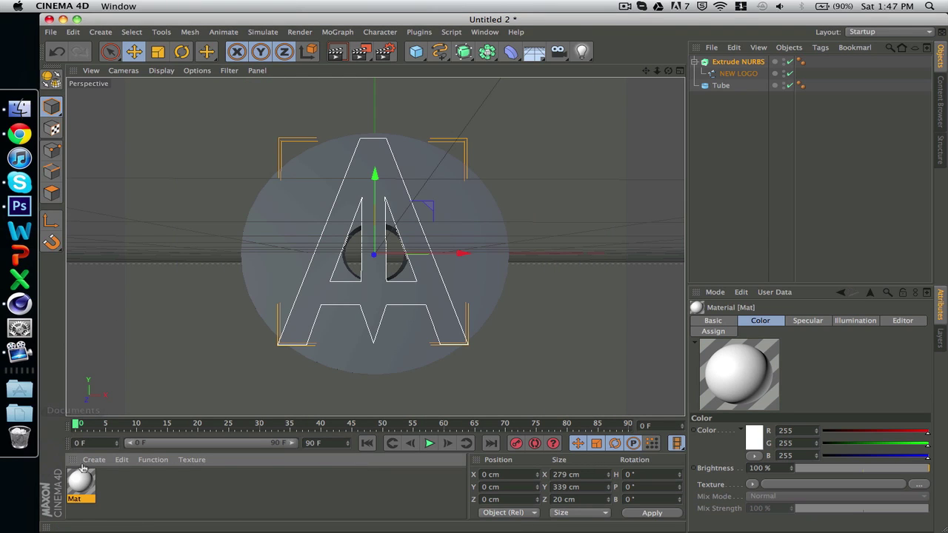
{"action": "left_click_drag", "start_coordinate": [91, 498], "coordinate": [320, 283]}
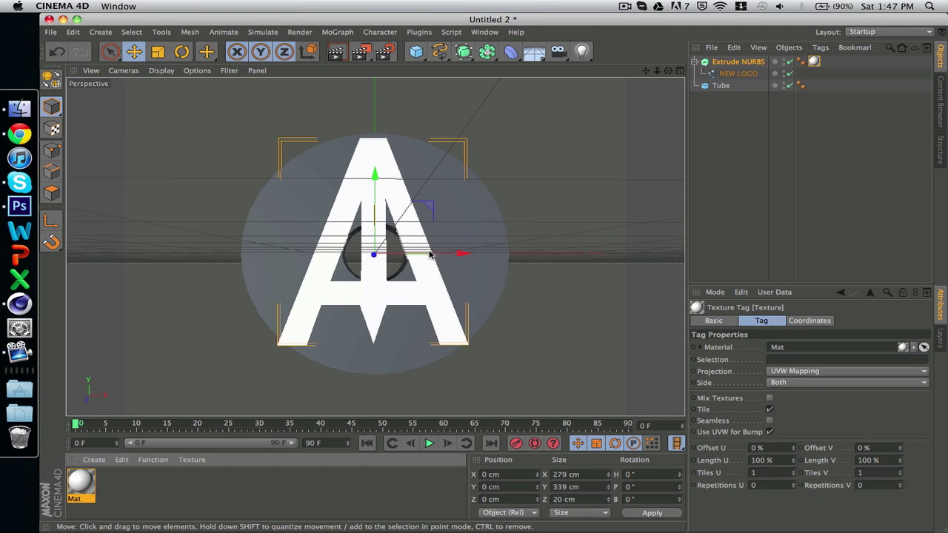
Step: Move the extruded logo slightly forward along the Z axis, away from the tube's front face
{"action": "left_click", "coordinate": [579, 235]}
{"action": "left_click_drag", "start_coordinate": [669, 71], "coordinate": [526, 79]}
{"action": "left_click_drag", "start_coordinate": [375, 246], "coordinate": [368, 247]}
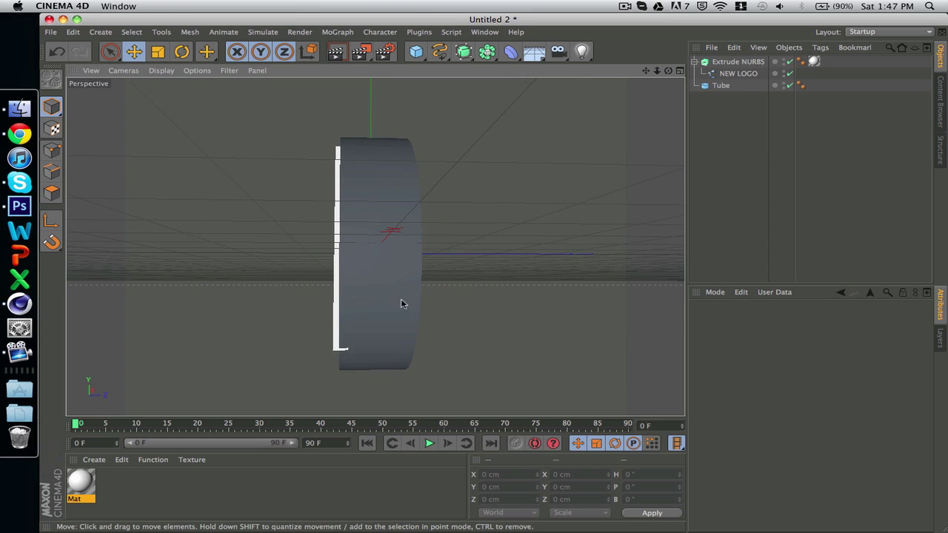
{"action": "left_click", "coordinate": [340, 307]}
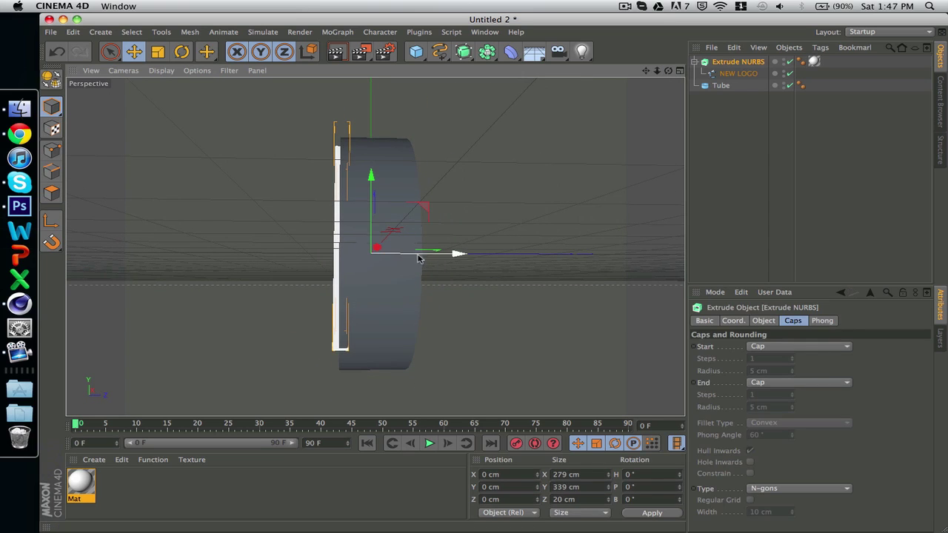
{"action": "left_click_drag", "start_coordinate": [401, 260], "coordinate": [390, 261]}
{"action": "left_click_drag", "start_coordinate": [668, 71], "coordinate": [802, 90]}
Step: Enlarge the tube into a ring around the logo with a 223 cm inner radius and a 255 cm outer radius
{"action": "left_click", "coordinate": [481, 207]}
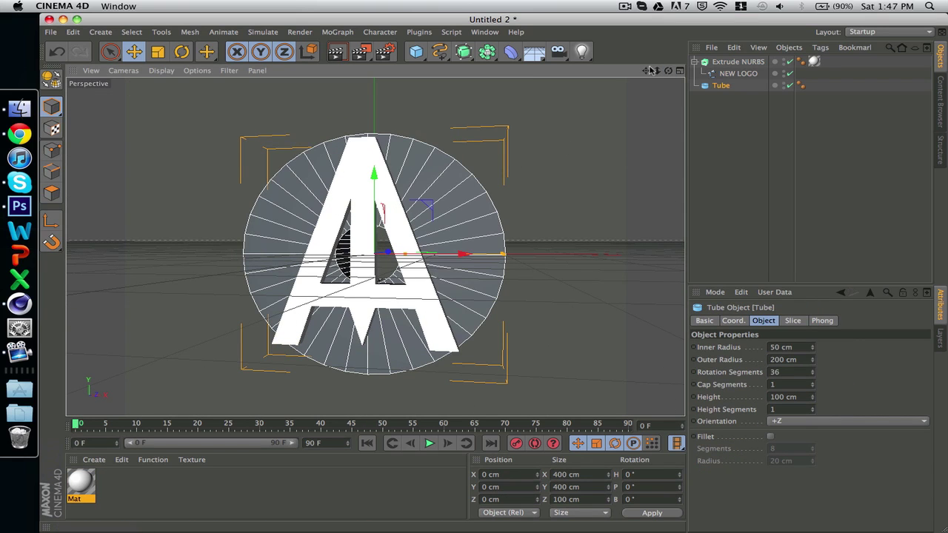
{"action": "left_click_drag", "start_coordinate": [666, 74], "coordinate": [758, 247]}
{"action": "left_click_drag", "start_coordinate": [812, 351], "coordinate": [812, 209]}
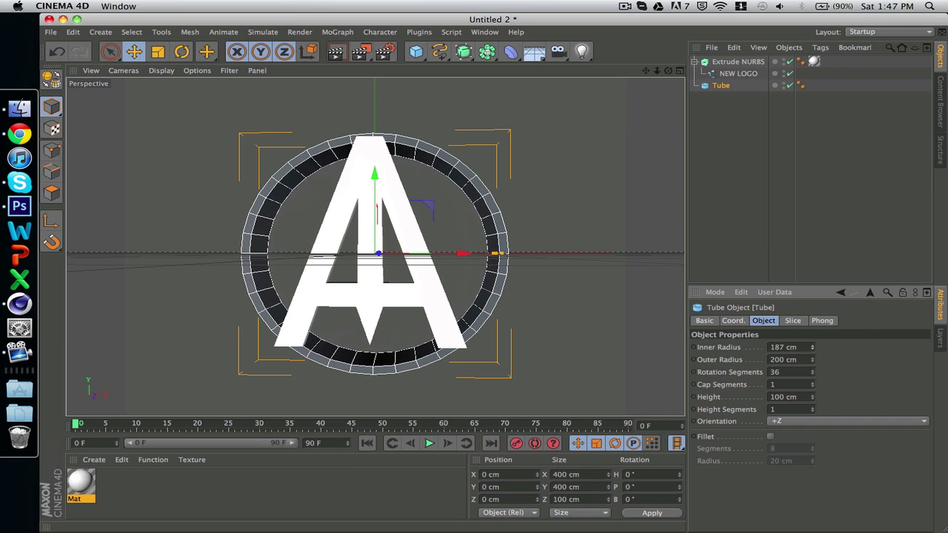
{"action": "left_click_drag", "start_coordinate": [815, 362], "coordinate": [831, 351]}
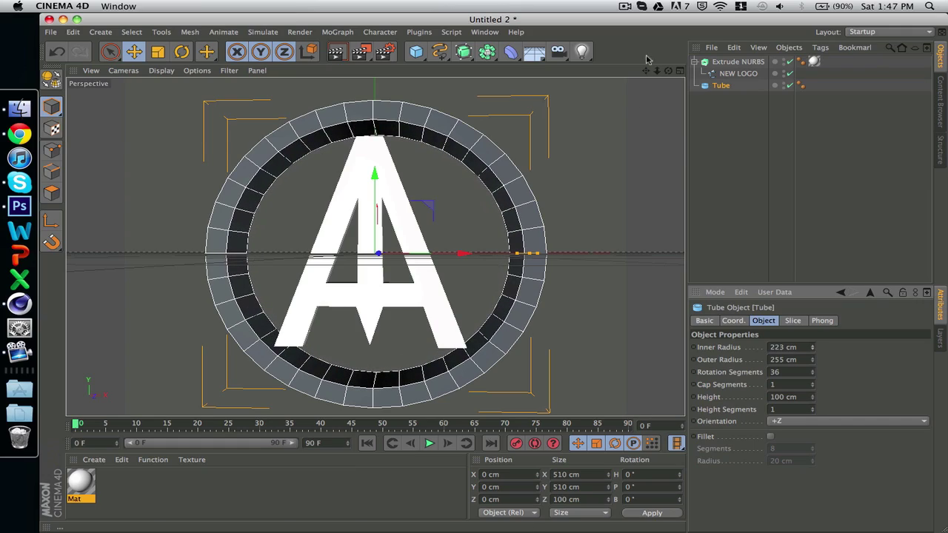
Step: Close the tube's hole by setting its inner radius to 0 cm, and set its cap segments to 16
{"action": "mouse_move", "coordinate": [669, 71]}
{"action": "left_mouse_down"}
{"action": "mouse_move", "coordinate": [770, 65]}
{"action": "mouse_move", "coordinate": [707, 55]}
{"action": "mouse_move", "coordinate": [667, 65]}
{"action": "left_mouse_up"}
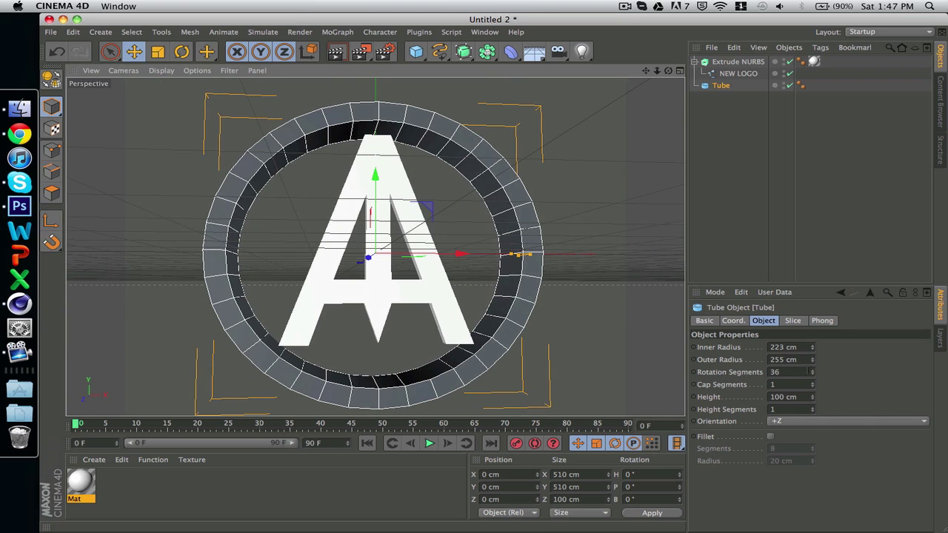
{"action": "left_click_drag", "start_coordinate": [815, 349], "coordinate": [815, 408]}
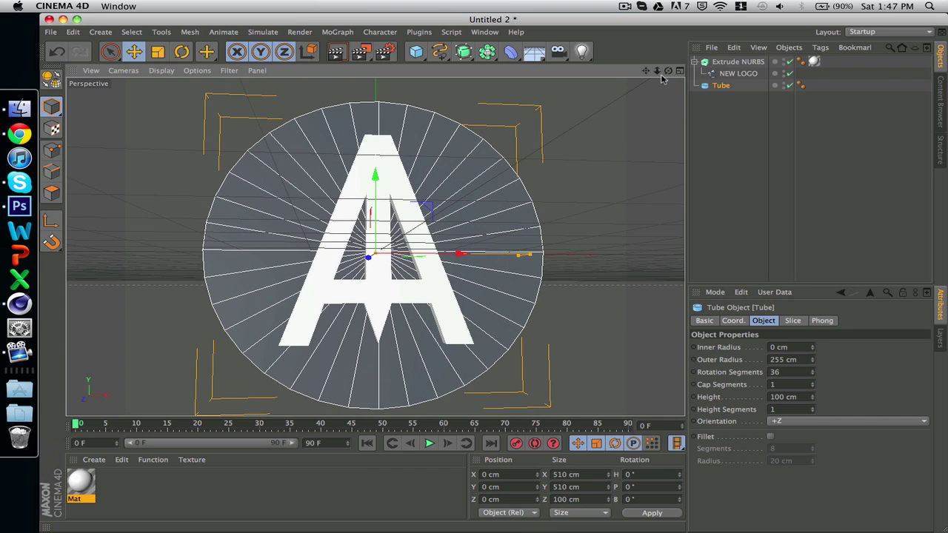
{"action": "left_click_drag", "start_coordinate": [494, 273], "coordinate": [497, 276]}
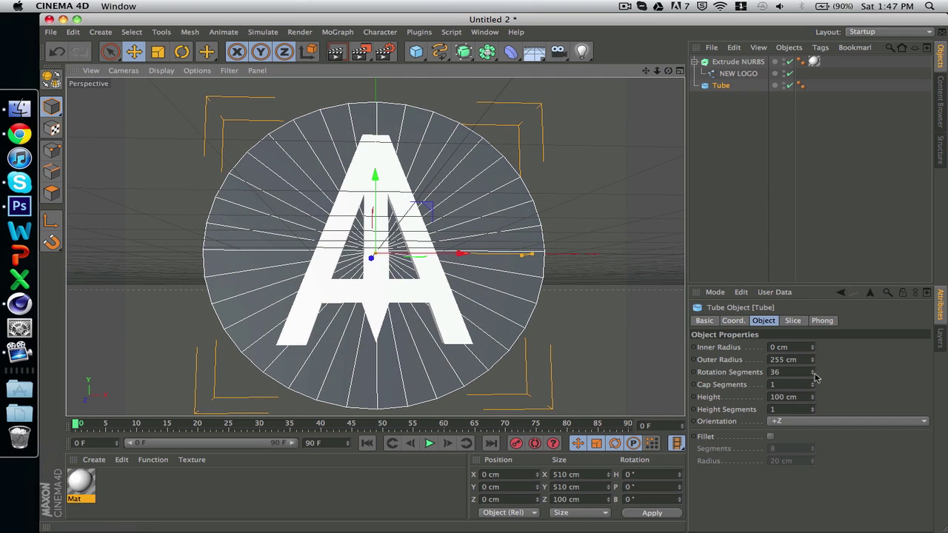
{"action": "left_click_drag", "start_coordinate": [813, 387], "coordinate": [814, 386]}
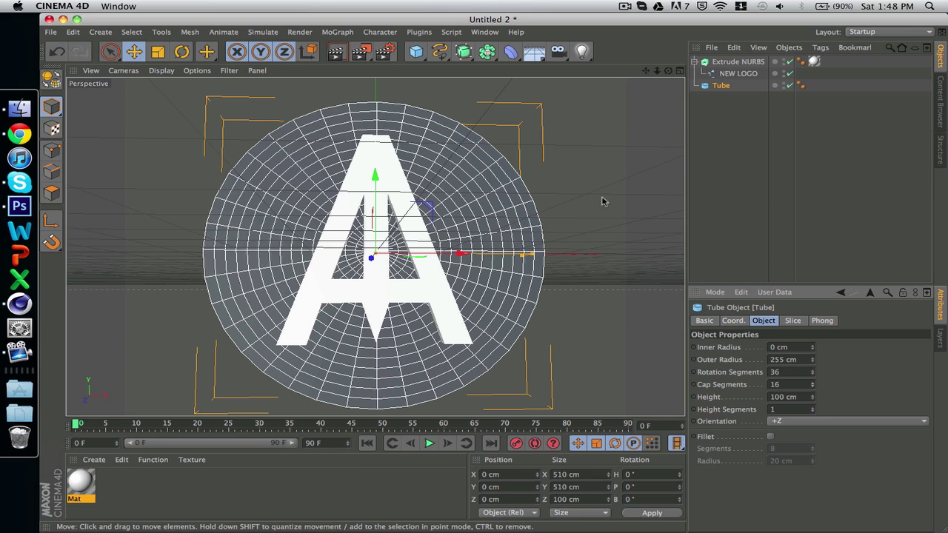
Step: Increase the tube's height segments to 4
{"action": "left_click_drag", "start_coordinate": [667, 72], "coordinate": [615, 74]}
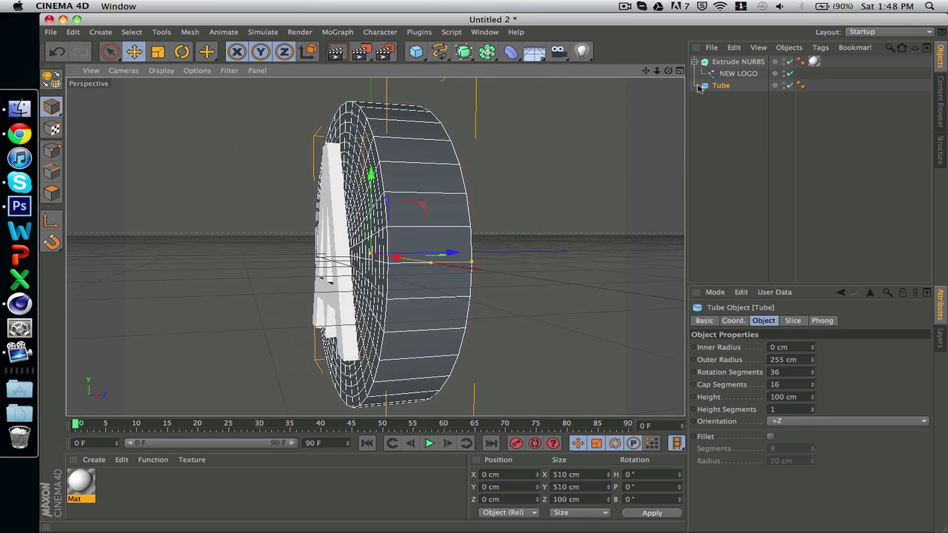
{"action": "left_click", "coordinate": [813, 408]}
{"action": "left_click", "coordinate": [812, 408]}
{"action": "left_click", "coordinate": [812, 408]}
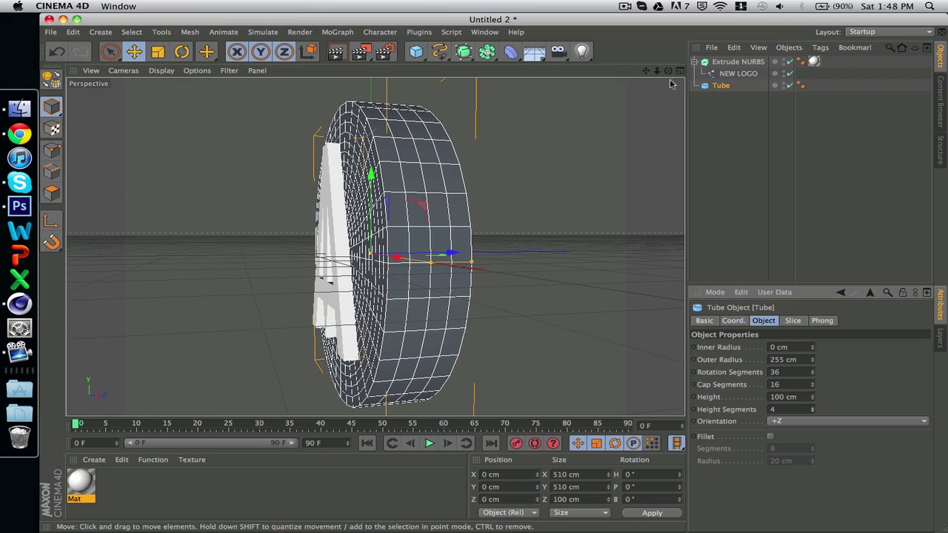
Step: Convert the Tube primitive into an editable polygon object
{"action": "left_click_drag", "start_coordinate": [669, 72], "coordinate": [617, 88]}
{"action": "left_click_drag", "start_coordinate": [669, 71], "coordinate": [695, 71]}
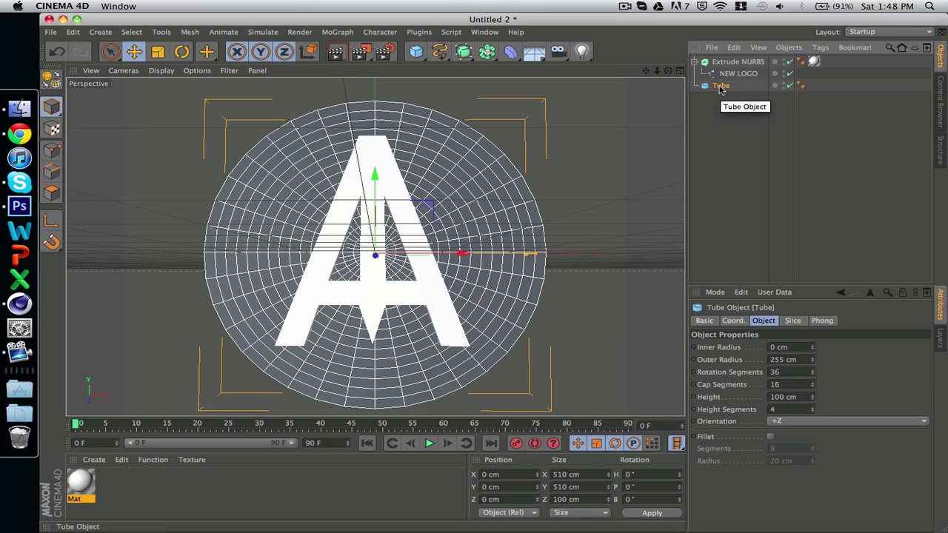
{"action": "key", "text": "c"}
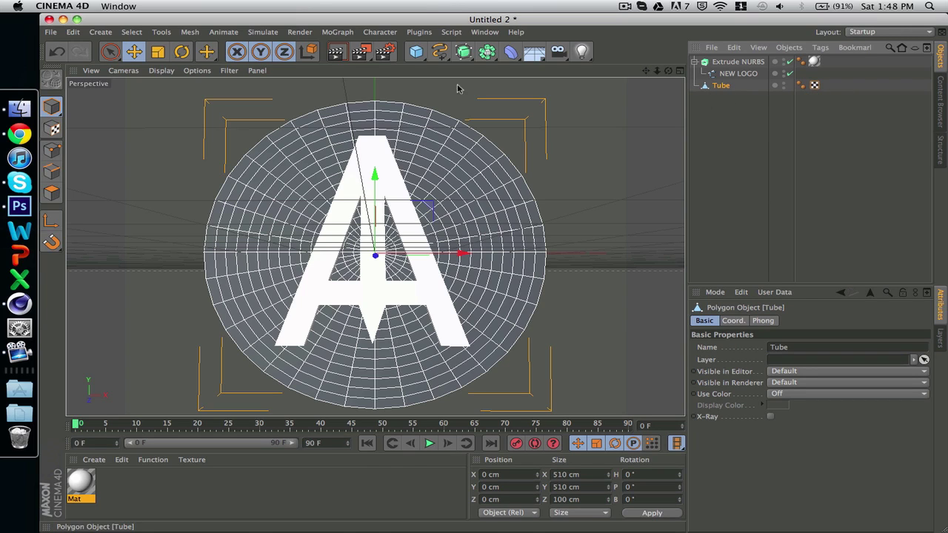
Step: Select every second concentric polygon ring on the disc's front face plus polygon loops around its outer side
{"action": "left_click", "coordinate": [52, 194]}
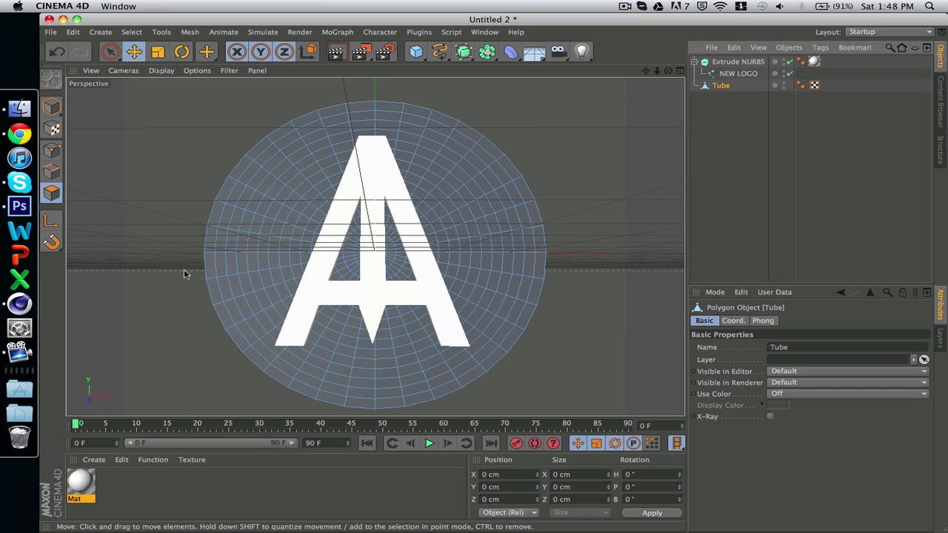
{"action": "key", "text": "u"}
{"action": "key", "text": "l"}
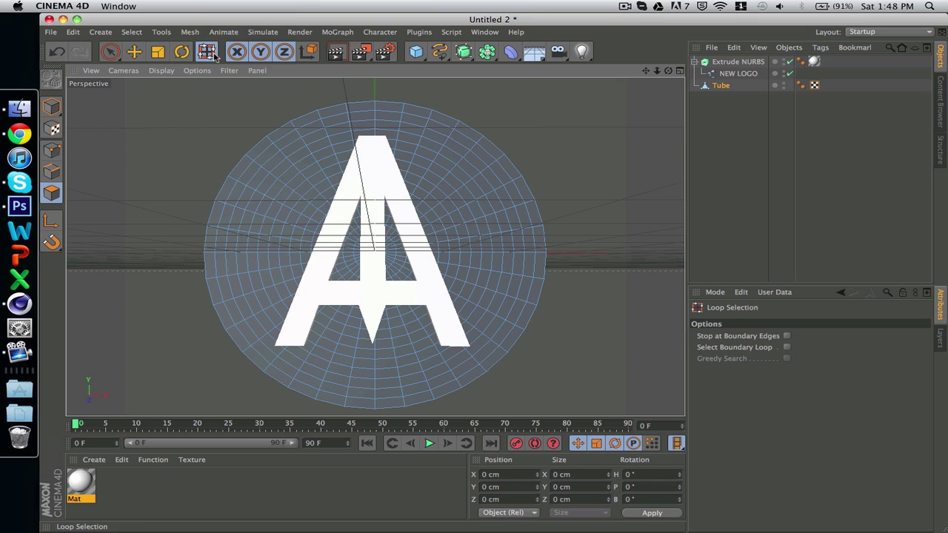
{"action": "left_click_drag", "start_coordinate": [215, 58], "coordinate": [230, 89]}
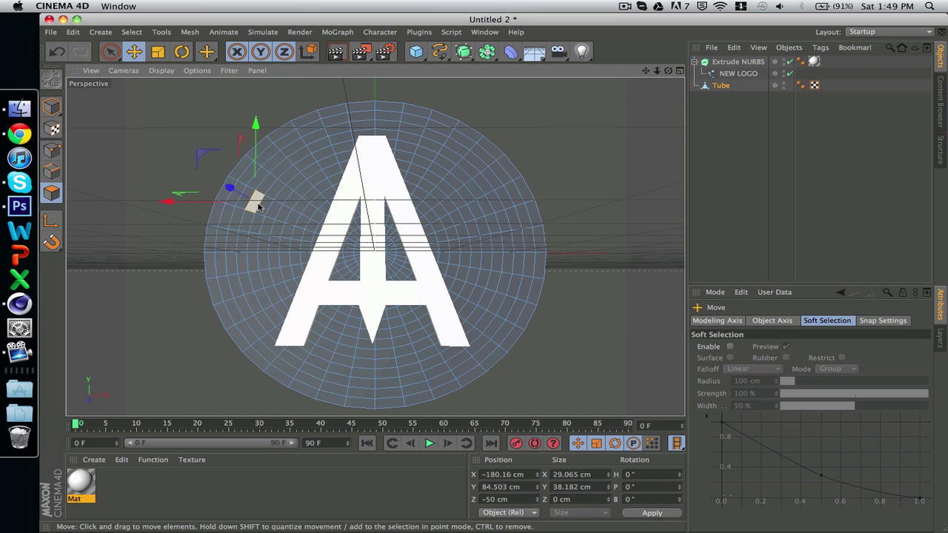
{"action": "mouse_move", "coordinate": [257, 207]}
{"action": "left_mouse_down"}
{"action": "mouse_move", "coordinate": [296, 160]}
{"action": "mouse_move", "coordinate": [357, 136]}
{"action": "left_mouse_up"}
{"action": "left_click", "coordinate": [159, 179]}
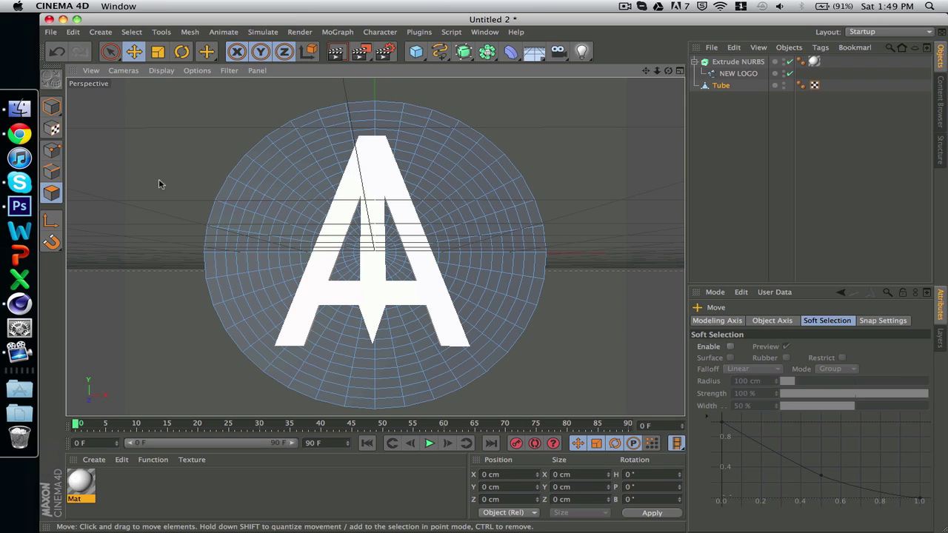
{"action": "key", "text": "u"}
{"action": "key", "text": "l"}
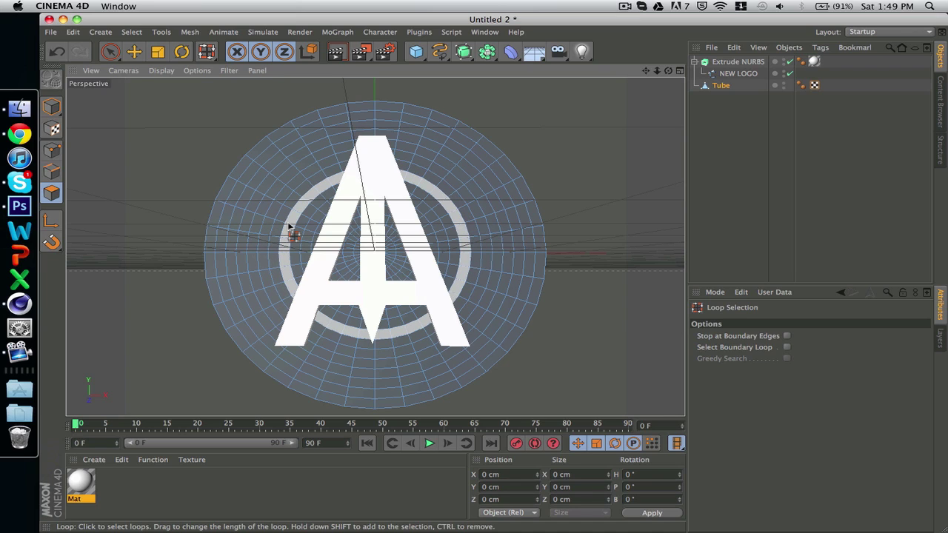
{"action": "left_click", "coordinate": [290, 226]}
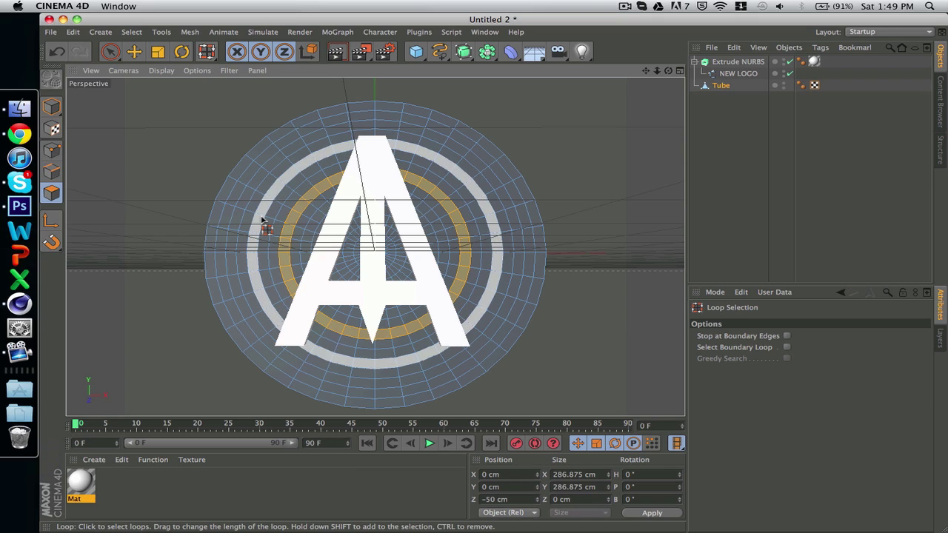
{"action": "left_click", "coordinate": [264, 222], "text": "shift"}
{"action": "left_click", "coordinate": [241, 211], "text": "shift"}
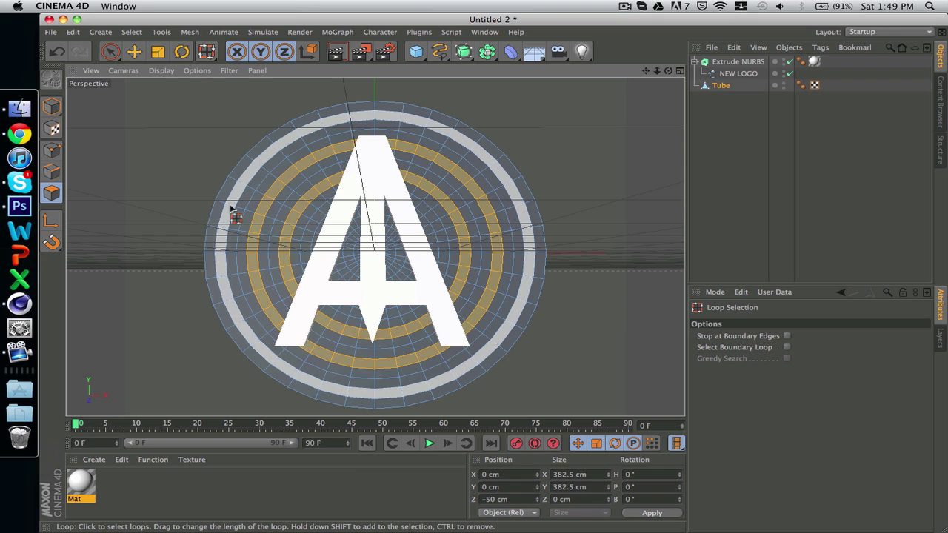
{"action": "left_click", "coordinate": [232, 209], "text": "shift"}
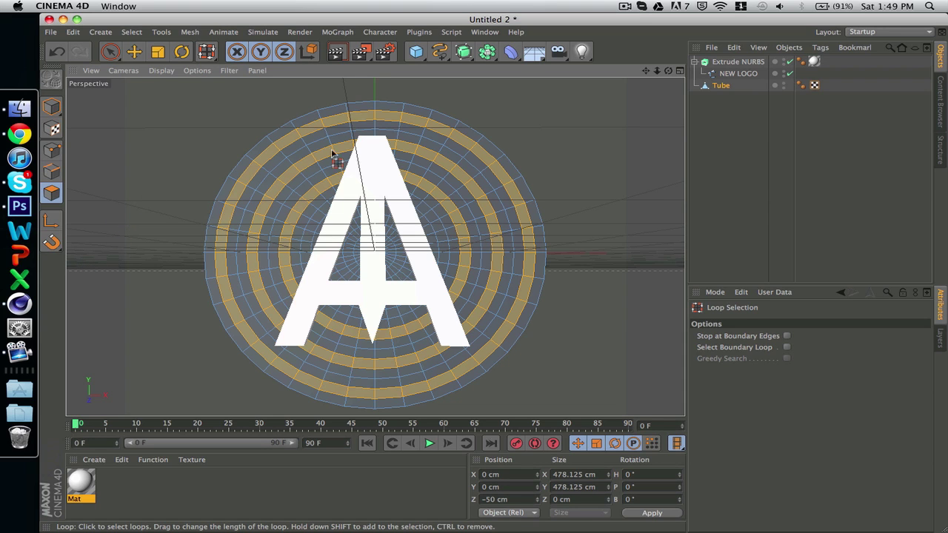
{"action": "left_click_drag", "start_coordinate": [667, 72], "coordinate": [614, 75]}
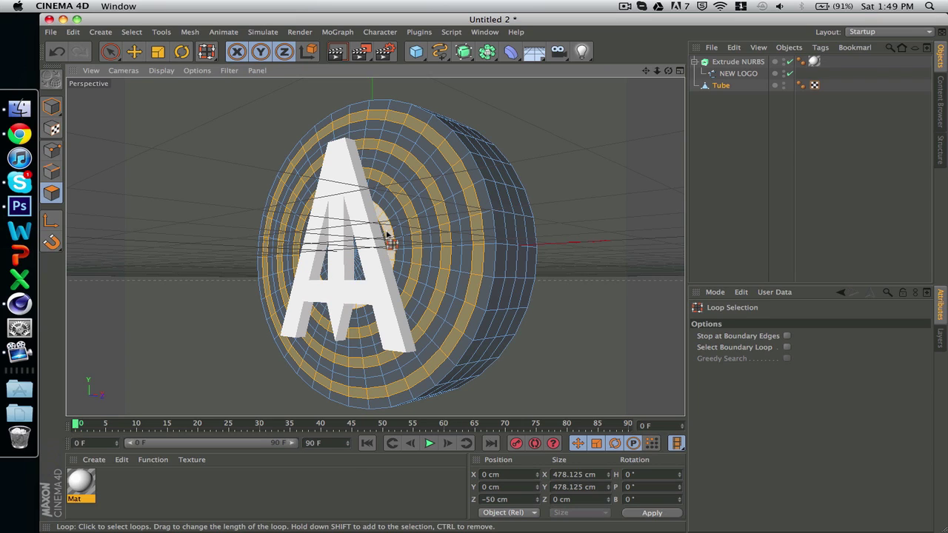
{"action": "left_click", "coordinate": [517, 216]}
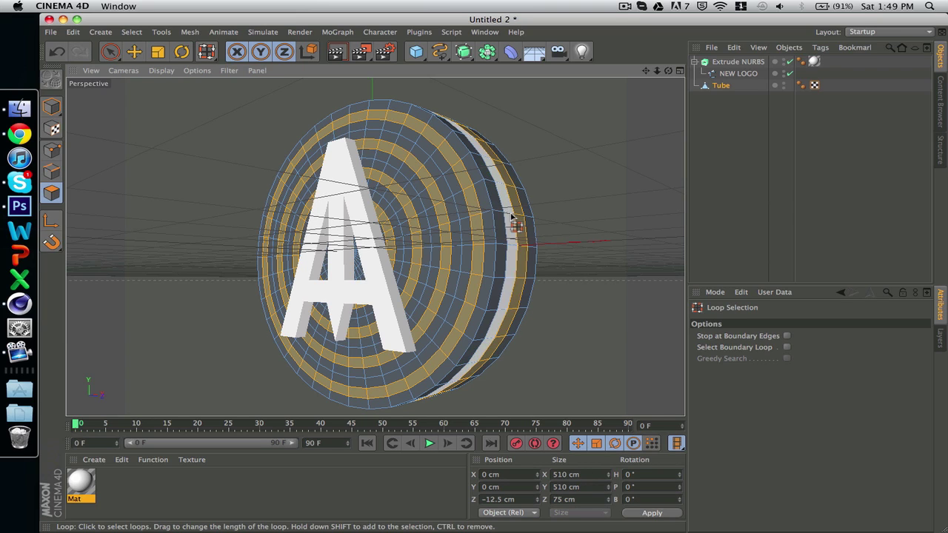
Step: Extrude the selected polygon rings of the disc with an offset of 6.7 cm
{"action": "right_click", "coordinate": [589, 169]}
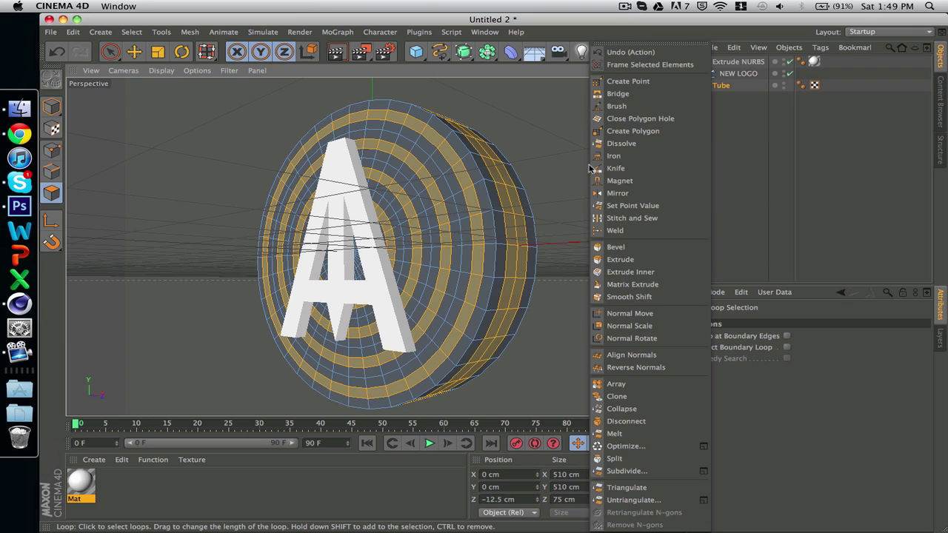
{"action": "left_click", "coordinate": [637, 337]}
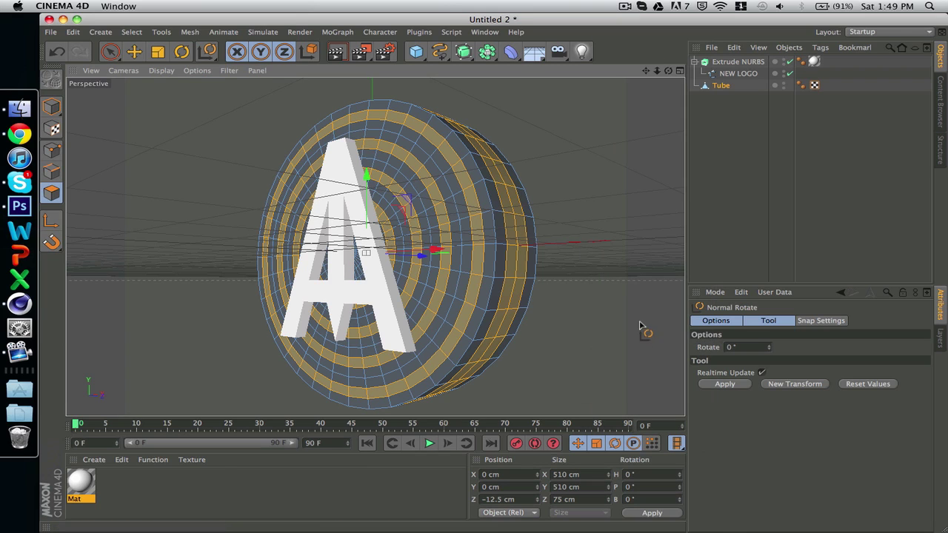
{"action": "right_click", "coordinate": [581, 256]}
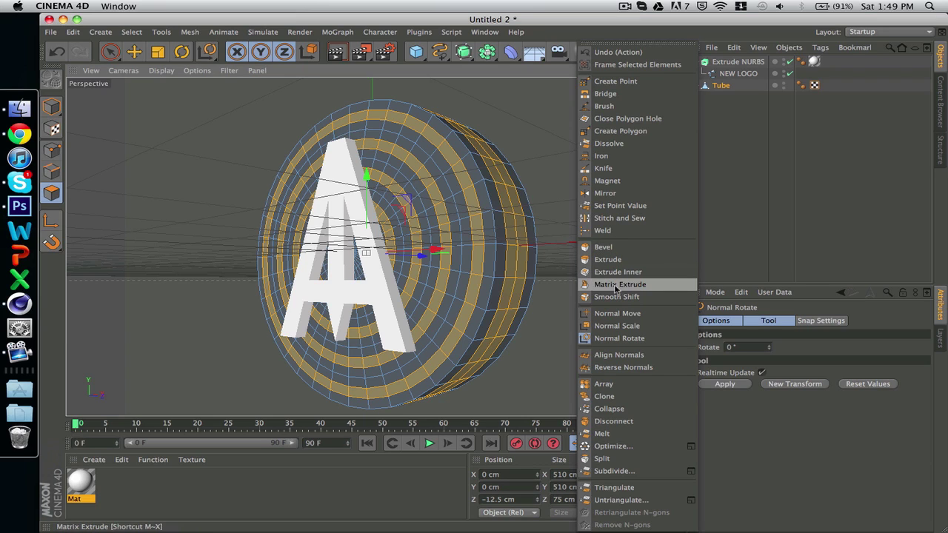
{"action": "left_click", "coordinate": [608, 260]}
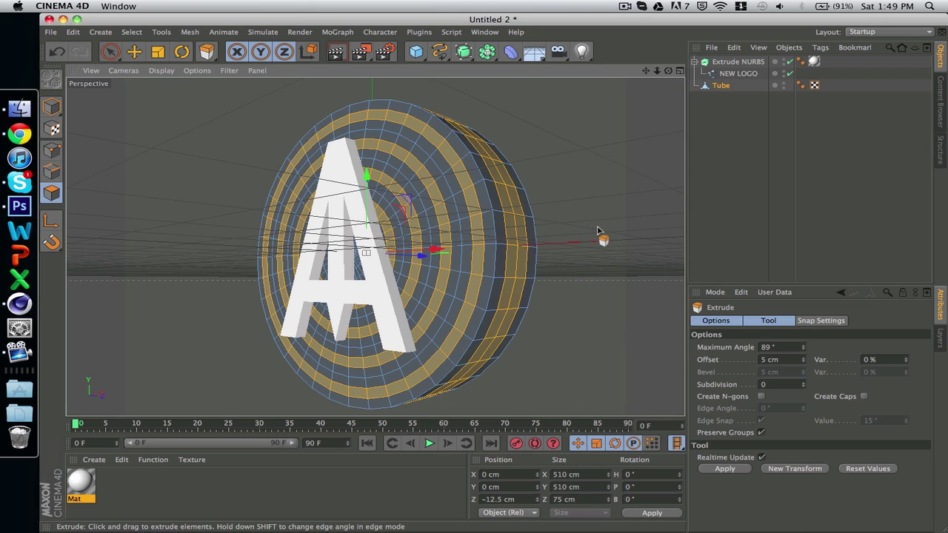
{"action": "left_click_drag", "start_coordinate": [598, 231], "coordinate": [563, 231]}
Step: Bevel the extruded polygon rings with a 5 cm extrusion and a 5 cm inner offset
{"action": "right_click", "coordinate": [560, 194]}
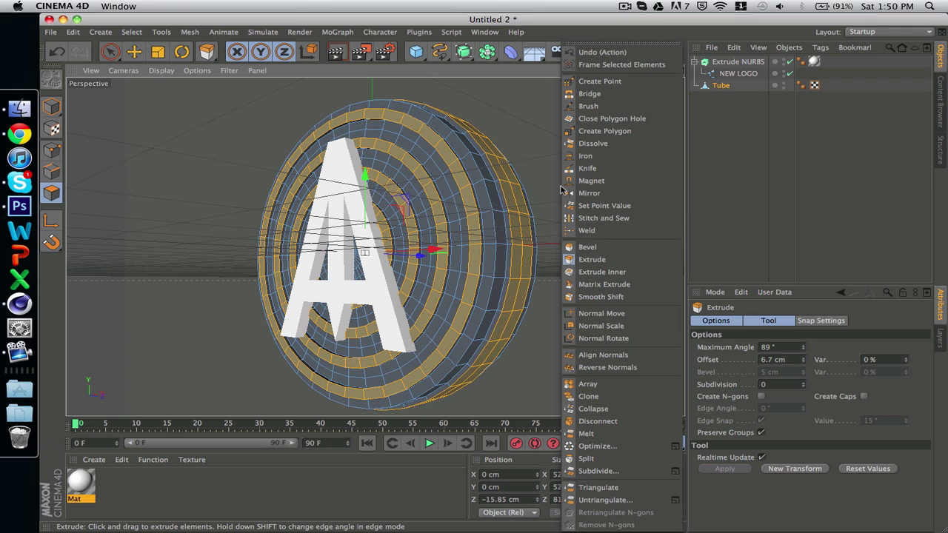
{"action": "left_click", "coordinate": [585, 248]}
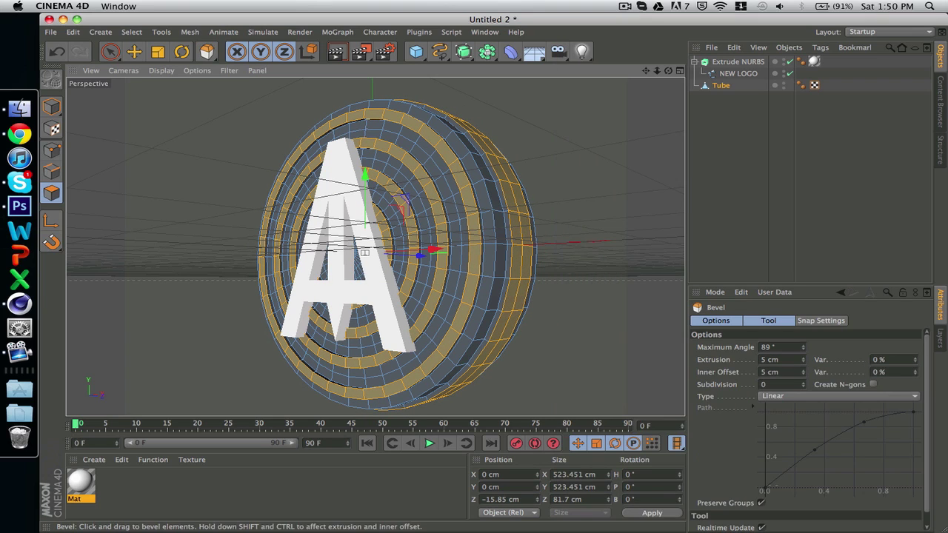
{"action": "left_click_drag", "start_coordinate": [585, 249], "coordinate": [588, 248]}
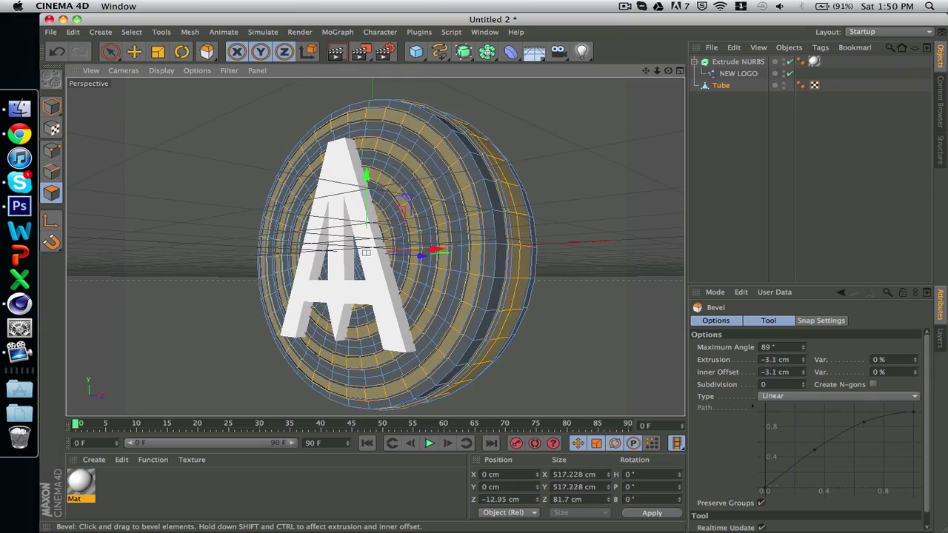
{"action": "left_click_drag", "start_coordinate": [505, 249], "coordinate": [624, 248]}
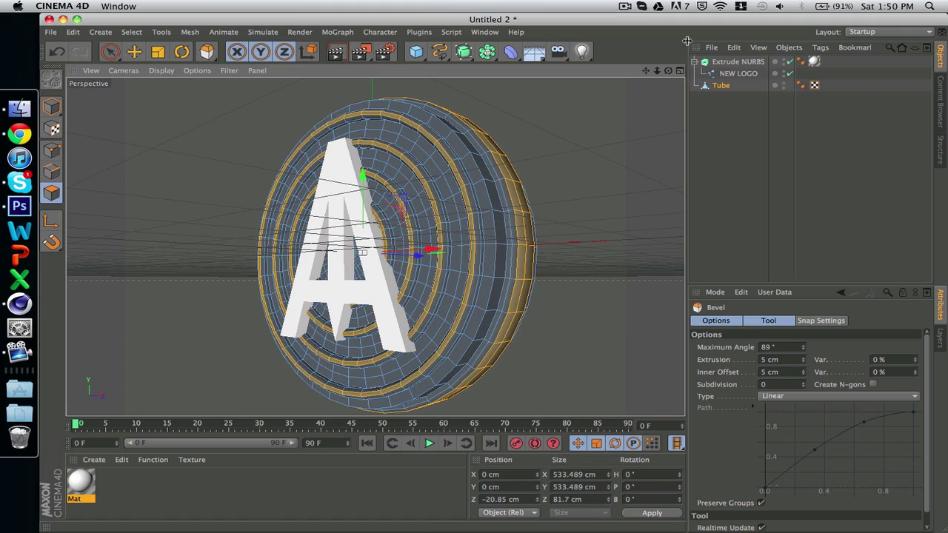
Step: Try to loop-select every second radial polygon strip on the disc's front face, working counterclockwise from the upper right
{"action": "left_click_drag", "start_coordinate": [668, 71], "coordinate": [638, 73]}
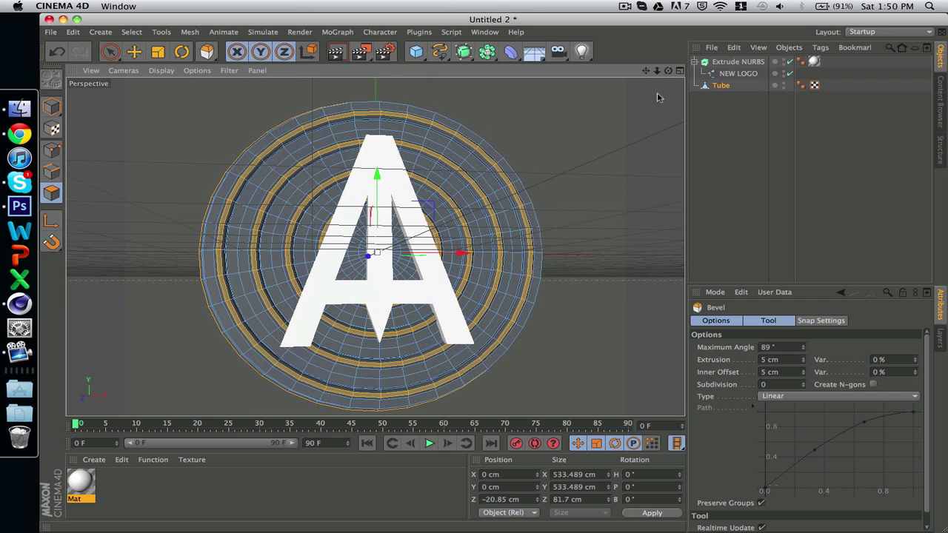
{"action": "right_click", "coordinate": [530, 107]}
{"action": "left_click", "coordinate": [563, 259]}
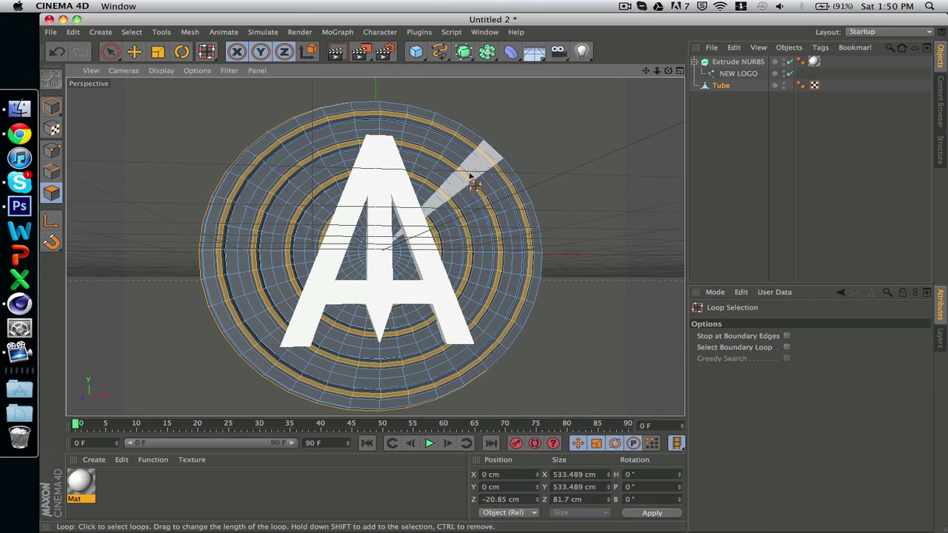
{"action": "left_click", "coordinate": [474, 178]}
{"action": "left_click", "coordinate": [437, 140], "text": "shift"}
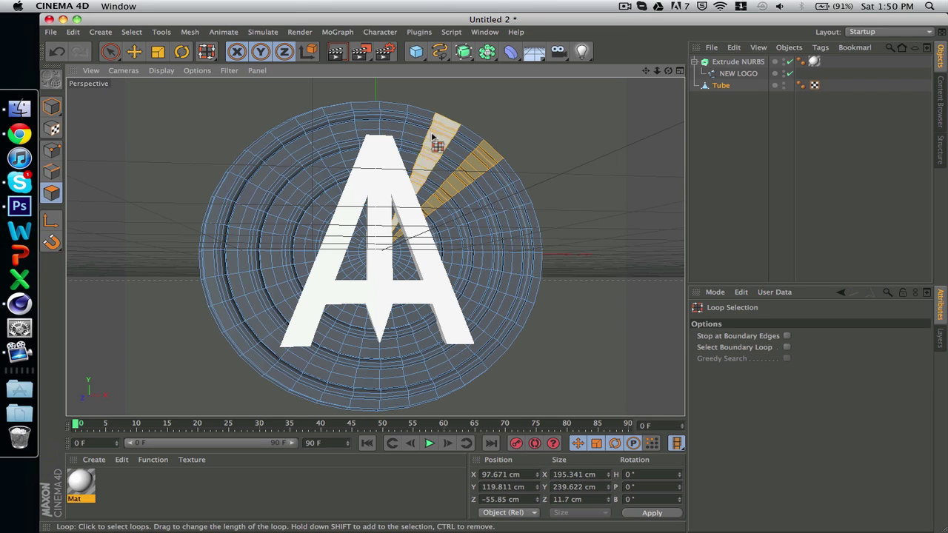
{"action": "left_click", "coordinate": [386, 131], "text": "shift"}
{"action": "left_click", "coordinate": [347, 133], "text": "shift"}
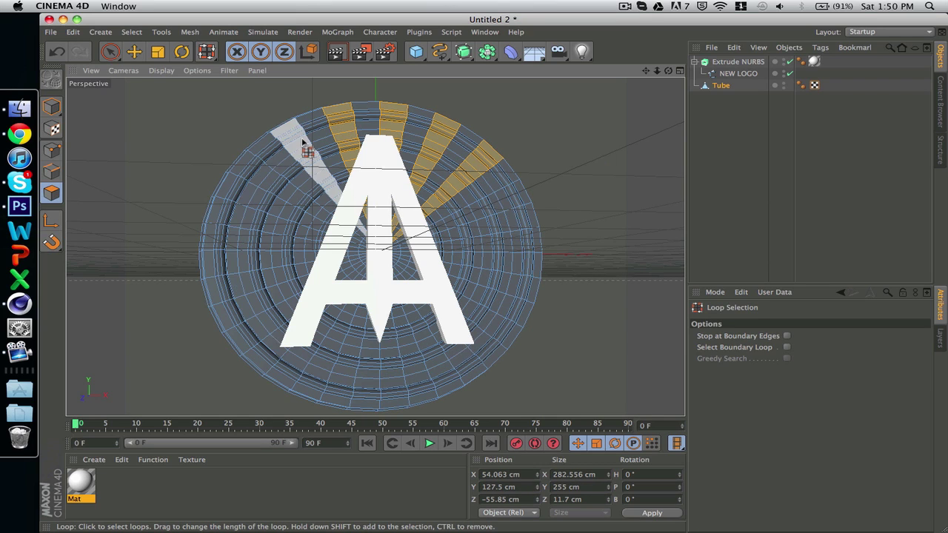
{"action": "left_click", "coordinate": [302, 142], "text": "shift"}
{"action": "left_click", "coordinate": [263, 185], "text": "shift"}
{"action": "left_click", "coordinate": [239, 223], "text": "shift"}
{"action": "left_click", "coordinate": [239, 264], "text": "shift"}
{"action": "left_click", "coordinate": [247, 311], "text": "shift"}
{"action": "left_click", "coordinate": [269, 337], "text": "shift"}
{"action": "left_click", "coordinate": [328, 383], "text": "shift"}
{"action": "left_click", "coordinate": [376, 387], "text": "shift"}
{"action": "left_click", "coordinate": [370, 380], "text": "shift"}
{"action": "left_click", "coordinate": [420, 387], "text": "shift"}
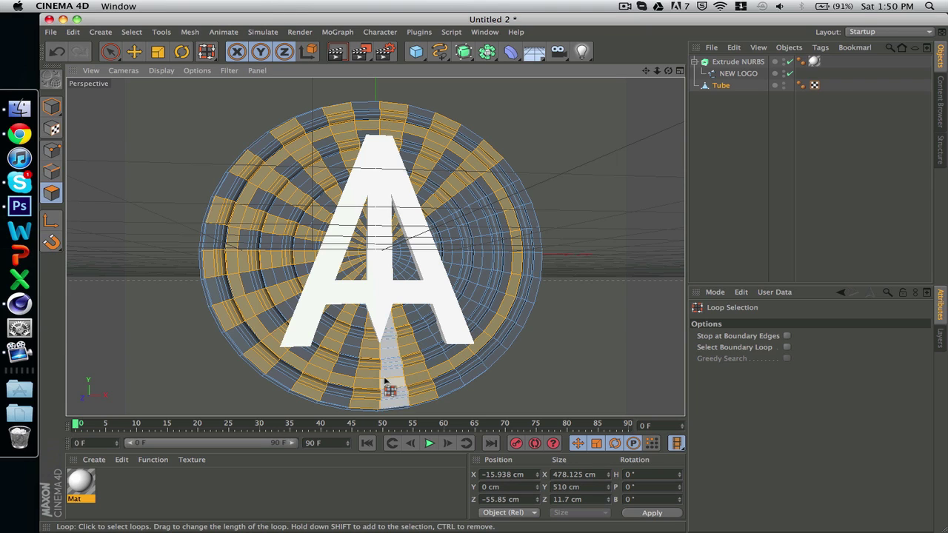
{"action": "left_click", "coordinate": [384, 379], "text": "shift"}
{"action": "left_click", "coordinate": [389, 381], "text": "shift"}
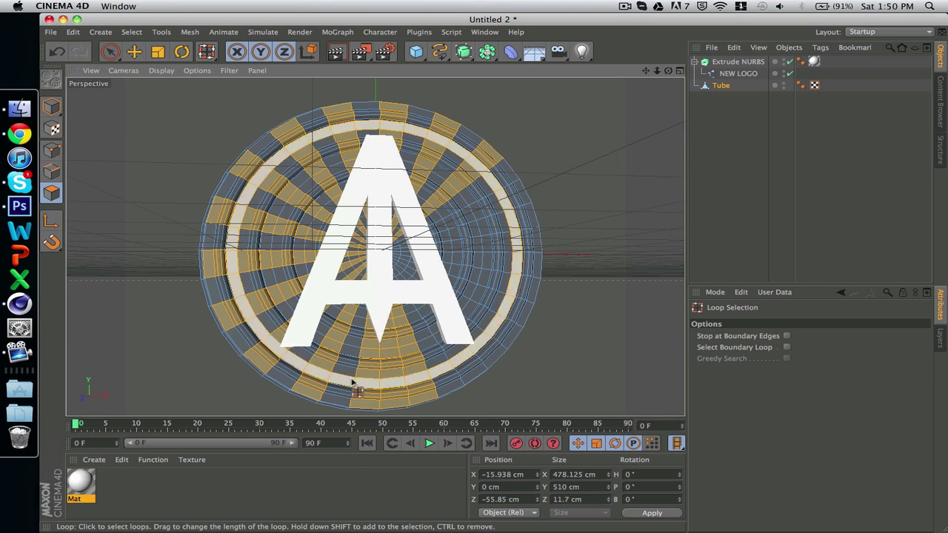
Step: Start a new loop selection covering every second radial polygon strip all the way around the disc's front face
{"action": "left_click", "coordinate": [344, 381]}
{"action": "left_click", "coordinate": [403, 388], "text": "shift"}
{"action": "left_click", "coordinate": [450, 388], "text": "shift"}
{"action": "left_click", "coordinate": [482, 356], "text": "shift"}
{"action": "left_click", "coordinate": [512, 318], "text": "shift"}
{"action": "left_click", "coordinate": [535, 271], "text": "shift"}
{"action": "left_click", "coordinate": [522, 219], "text": "shift"}
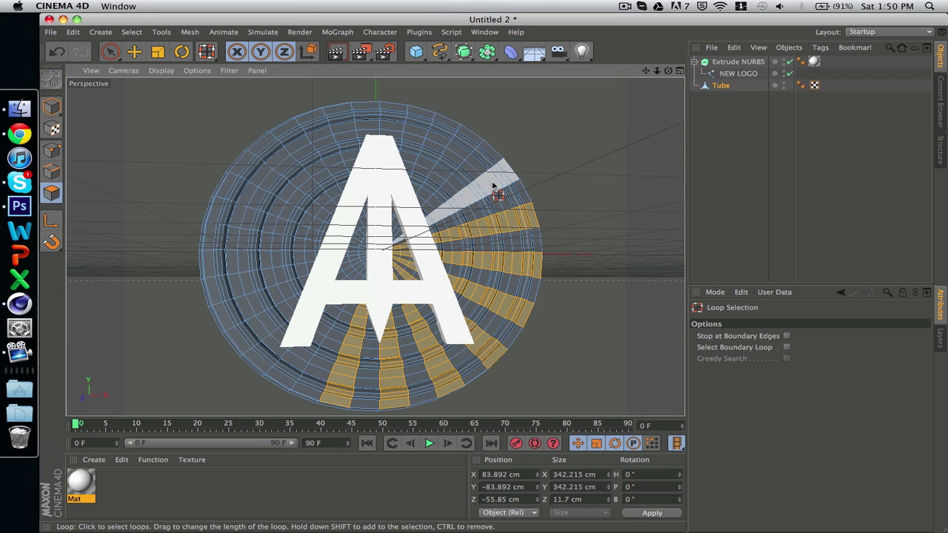
{"action": "left_click", "coordinate": [493, 185], "text": "shift"}
{"action": "left_click", "coordinate": [456, 157], "text": "shift"}
{"action": "left_click", "coordinate": [417, 141], "text": "shift"}
{"action": "left_click", "coordinate": [374, 119], "text": "shift"}
{"action": "left_click", "coordinate": [317, 130], "text": "shift"}
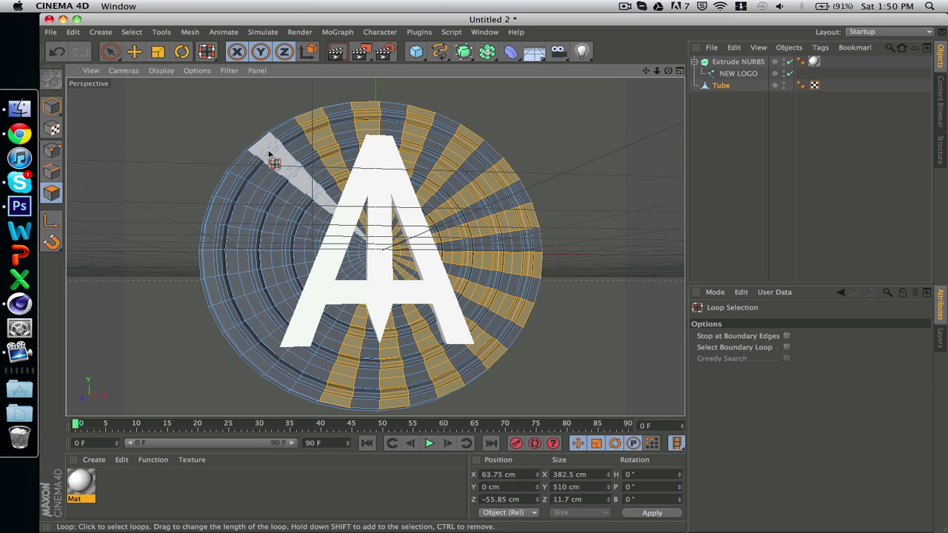
{"action": "left_click", "coordinate": [270, 154], "text": "shift"}
{"action": "left_click", "coordinate": [244, 190], "text": "shift"}
{"action": "left_click", "coordinate": [227, 239], "text": "shift"}
{"action": "left_click", "coordinate": [230, 296], "text": "shift"}
{"action": "left_click", "coordinate": [254, 332], "text": "shift"}
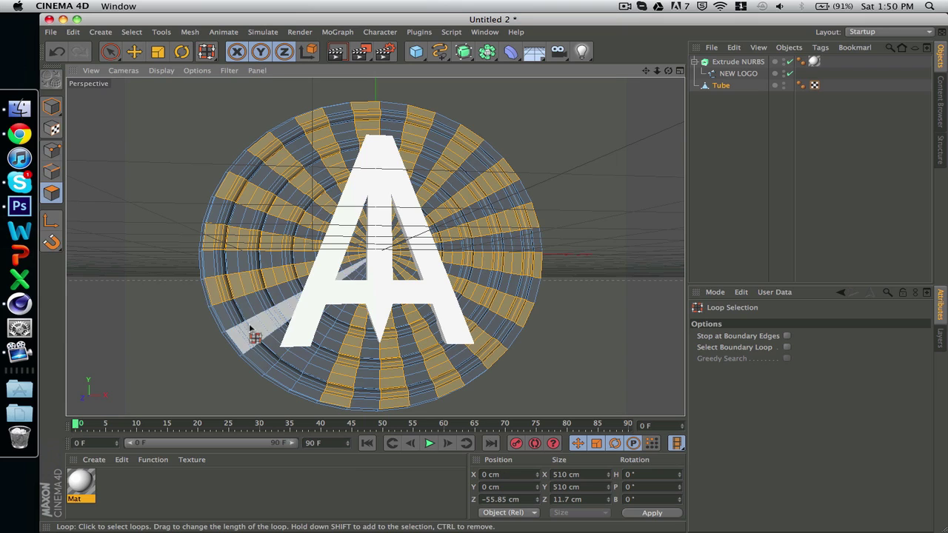
{"action": "left_click", "coordinate": [289, 363], "text": "shift"}
Step: Try a Matrix Extrude of the radial strips with 8 steps and a 12.63 cm move, and undo it
{"action": "right_click", "coordinate": [600, 209]}
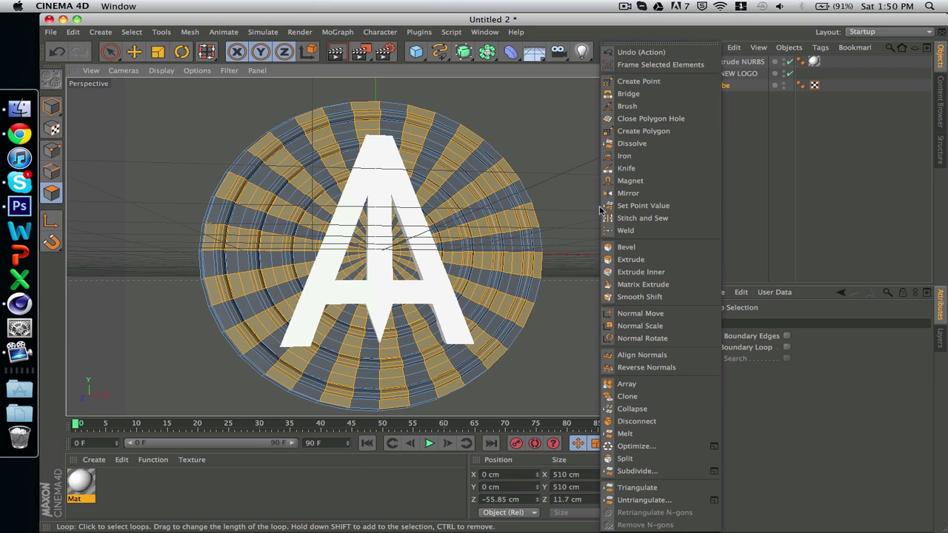
{"action": "left_click", "coordinate": [643, 285]}
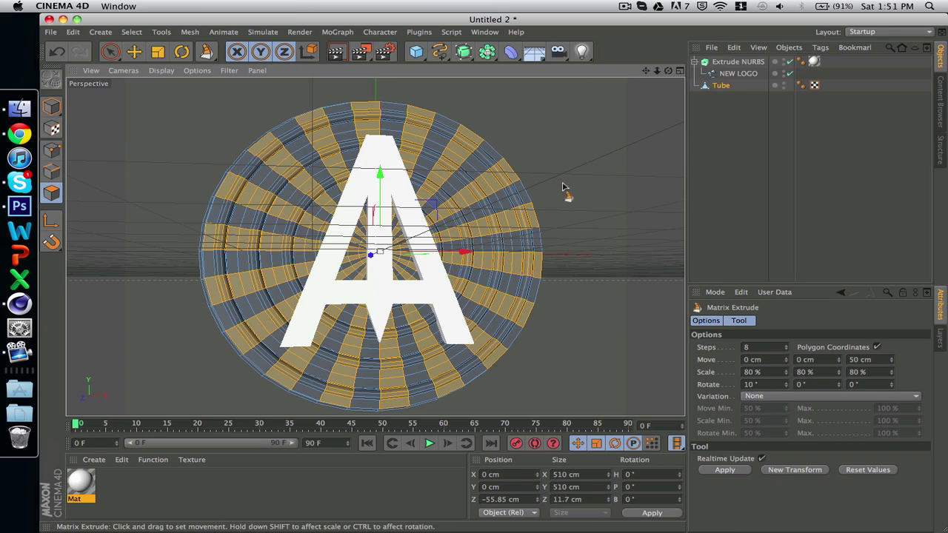
{"action": "left_click_drag", "start_coordinate": [563, 187], "coordinate": [606, 175]}
{"action": "key", "text": "super+z"}
{"action": "scroll", "coordinate": [531, 202], "scroll_direction": "up", "scroll_amount": 3}
{"action": "scroll", "coordinate": [530, 202], "scroll_direction": "up", "scroll_amount": 3}
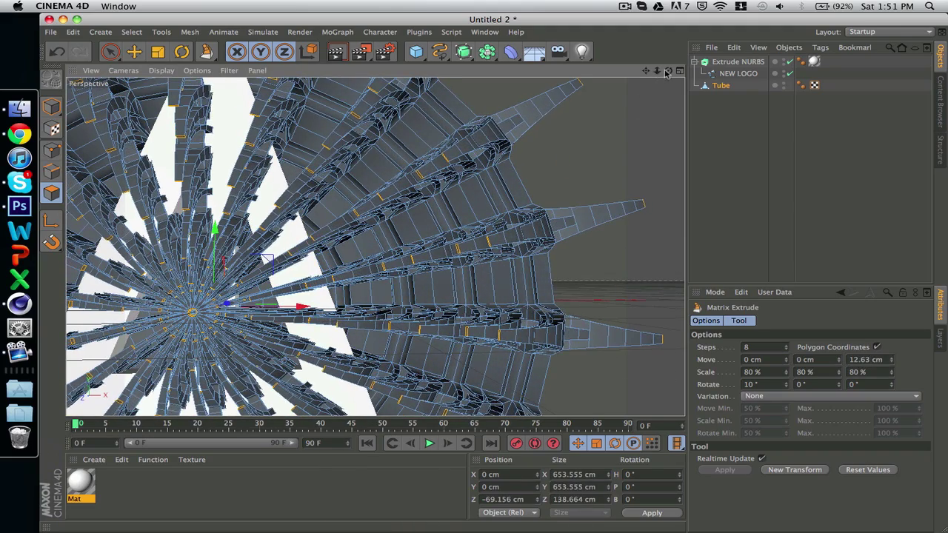
{"action": "left_click_drag", "start_coordinate": [668, 71], "coordinate": [628, 89]}
{"action": "scroll", "coordinate": [608, 154], "scroll_direction": "down", "scroll_amount": 5}
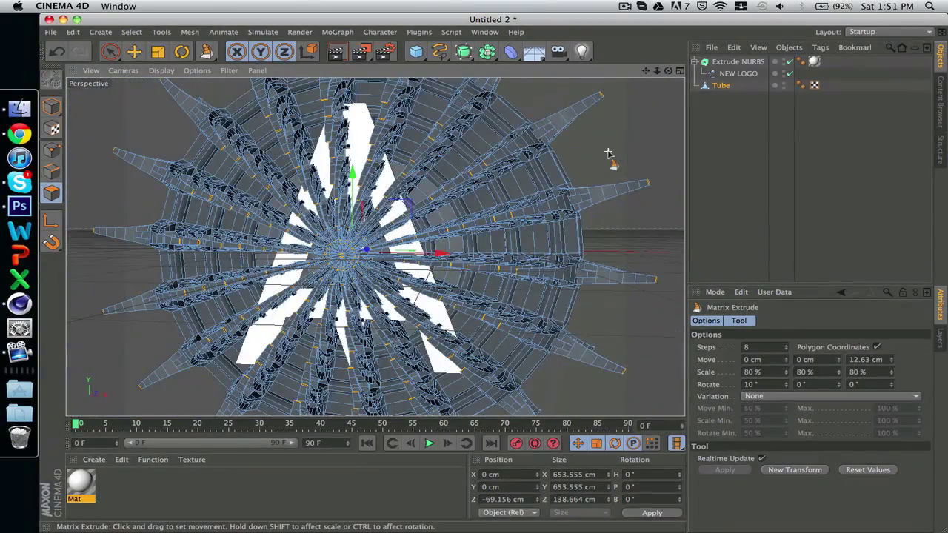
{"action": "key", "text": "super+z"}
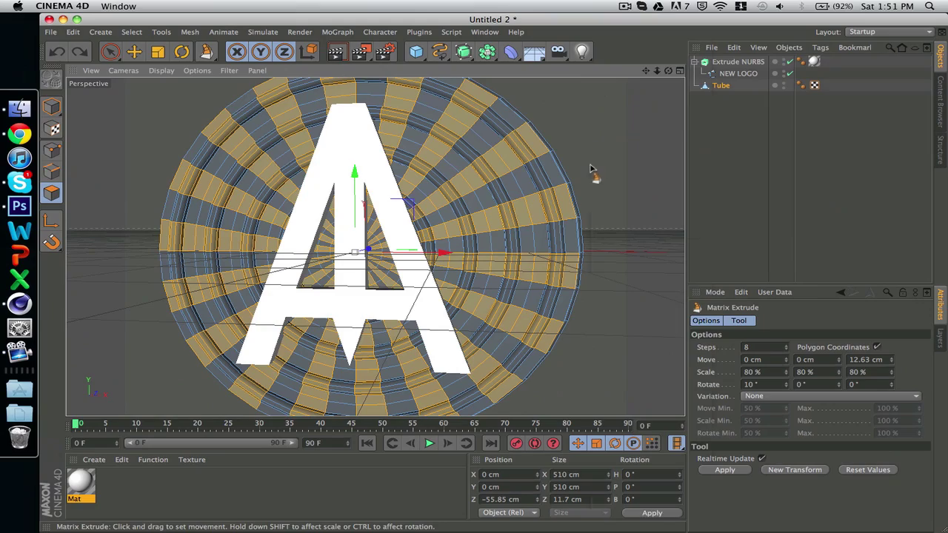
Step: Extrude the selected radial strips with an offset of 6.6 cm
{"action": "right_click", "coordinate": [591, 169]}
{"action": "left_click", "coordinate": [616, 251]}
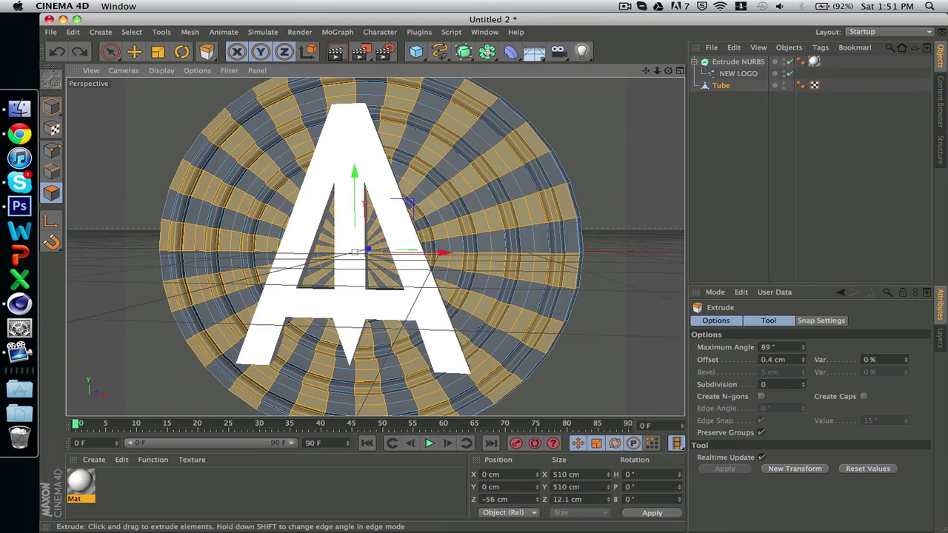
{"action": "left_click_drag", "start_coordinate": [616, 251], "coordinate": [661, 251]}
{"action": "left_click_drag", "start_coordinate": [474, 201], "coordinate": [436, 202]}
Step: Bevel the extruded radial strips with a 12.8 cm extrusion and inner offset, and clear the polygon selection
{"action": "right_click", "coordinate": [607, 195]}
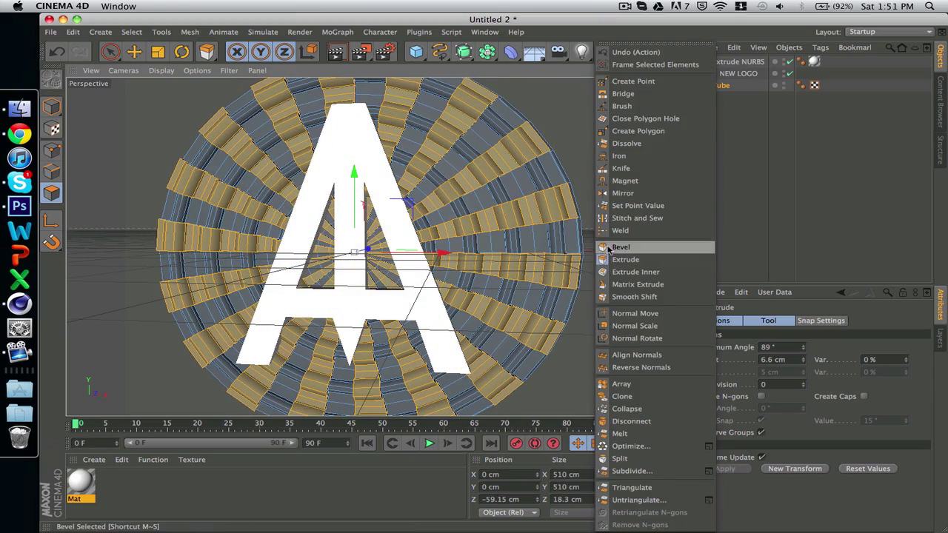
{"action": "left_click", "coordinate": [608, 249]}
{"action": "mouse_move", "coordinate": [608, 250]}
{"action": "left_mouse_down"}
{"action": "mouse_move", "coordinate": [648, 250]}
{"action": "mouse_move", "coordinate": [611, 244]}
{"action": "left_mouse_up"}
{"action": "right_click", "coordinate": [586, 154]}
{"action": "left_click", "coordinate": [573, 128]}
{"action": "left_click", "coordinate": [576, 137]}
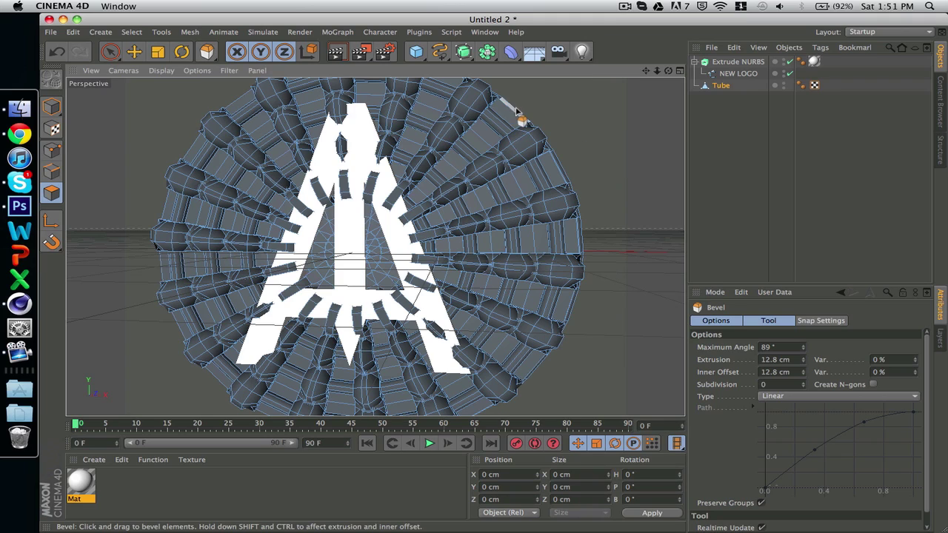
Step: Loop-select two polygon rings running around the disc's outer rim, one near the front edge and one near the back
{"action": "key", "text": "u"}
{"action": "key", "text": "l"}
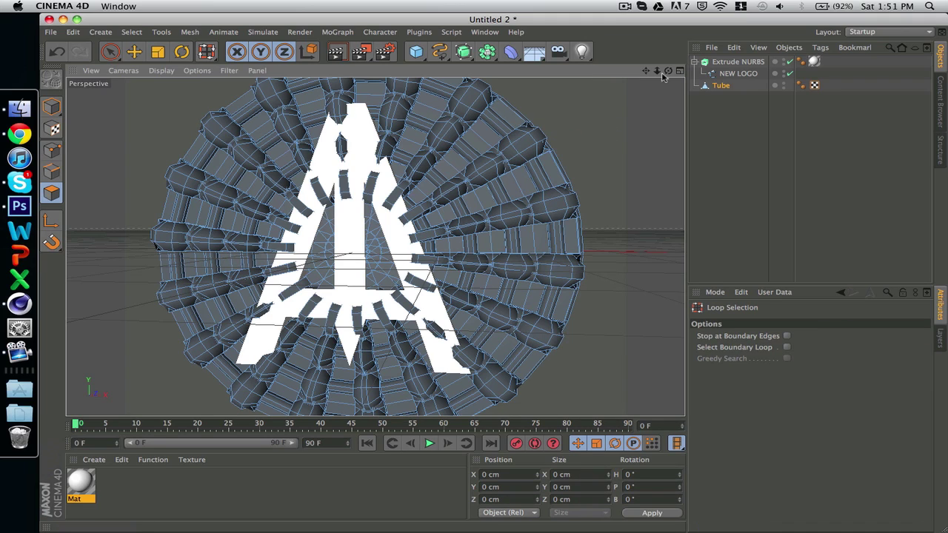
{"action": "left_click_drag", "start_coordinate": [657, 72], "coordinate": [566, 89]}
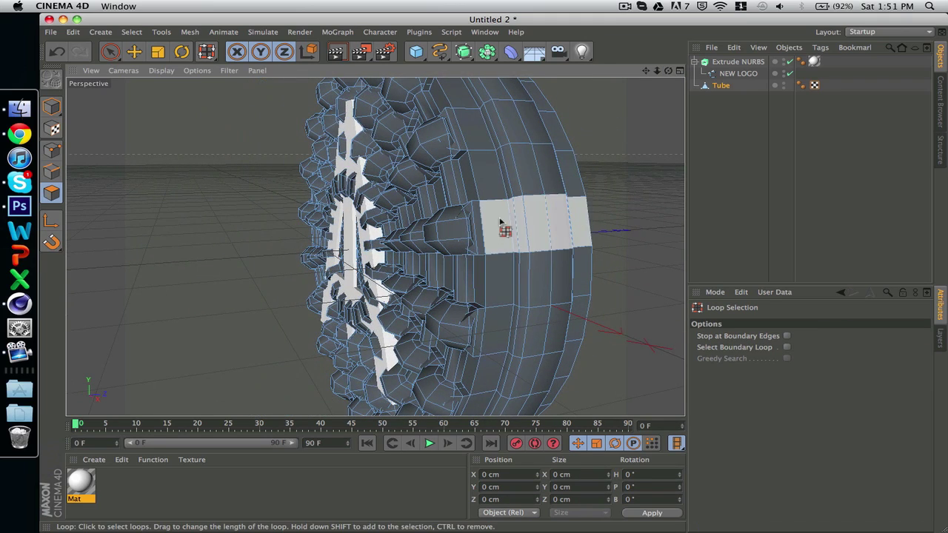
{"action": "left_click", "coordinate": [502, 206]}
{"action": "left_click", "coordinate": [581, 200], "text": "shift"}
Step: Matrix Extrude the selected rim loops outward with 8 steps and a Z move of about 25.3 cm
{"action": "right_click", "coordinate": [630, 197]}
{"action": "left_click", "coordinate": [668, 296]}
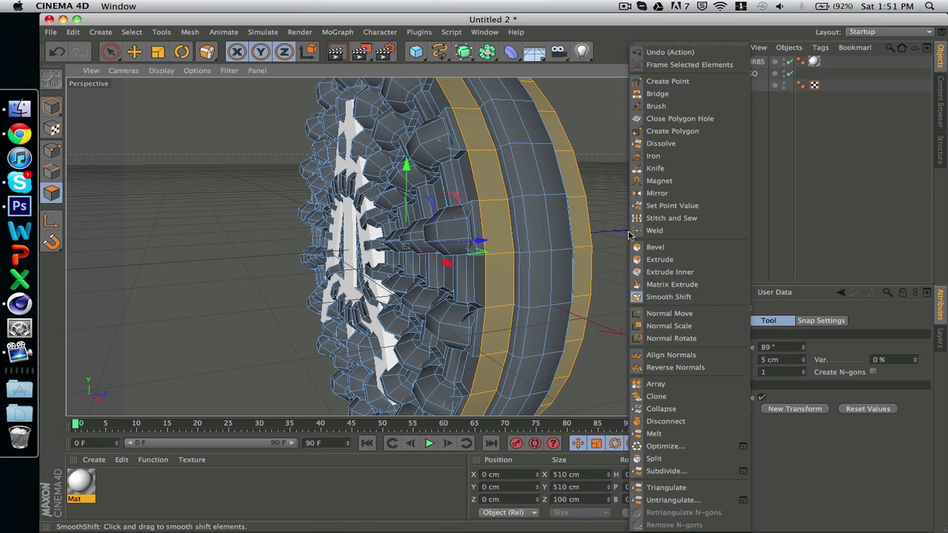
{"action": "left_click", "coordinate": [670, 285]}
{"action": "left_click_drag", "start_coordinate": [604, 189], "coordinate": [602, 172]}
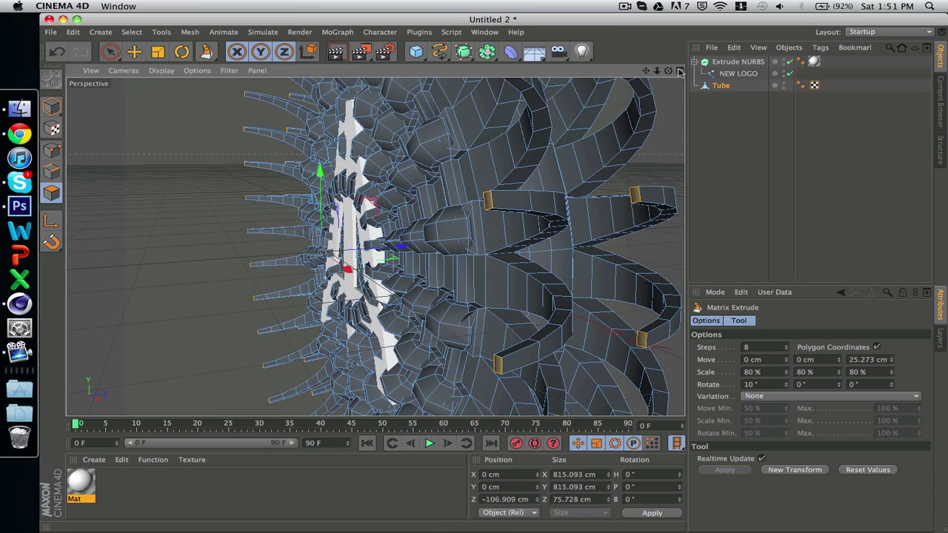
{"action": "left_click_drag", "start_coordinate": [668, 71], "coordinate": [646, 77]}
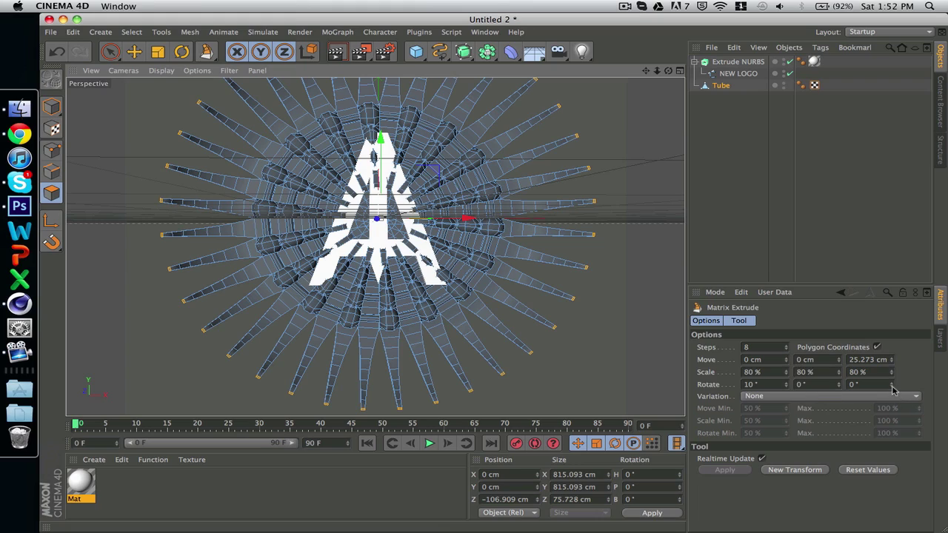
Step: Twist the Matrix Extrude with rotation 11°, 9°, 6°, move -11.2, 21.4, 22.373 cm, and X scale 101%
{"action": "left_click_drag", "start_coordinate": [893, 391], "coordinate": [790, 387]}
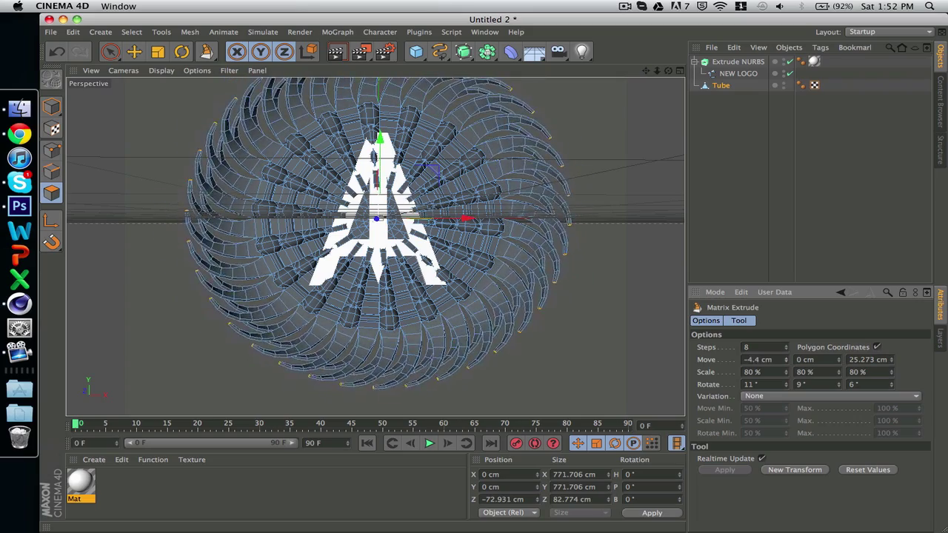
{"action": "left_click_drag", "start_coordinate": [786, 359], "coordinate": [790, 363]}
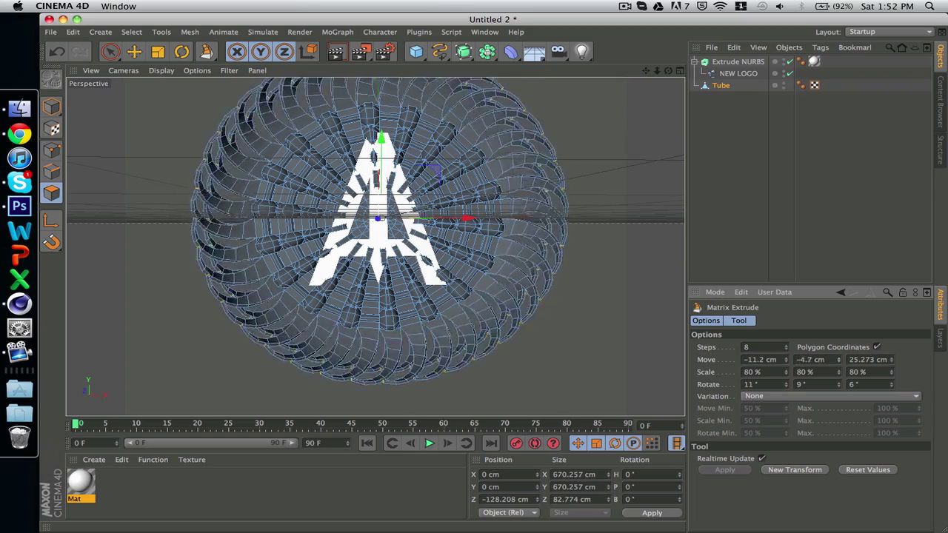
{"action": "left_click_drag", "start_coordinate": [838, 360], "coordinate": [838, 340]}
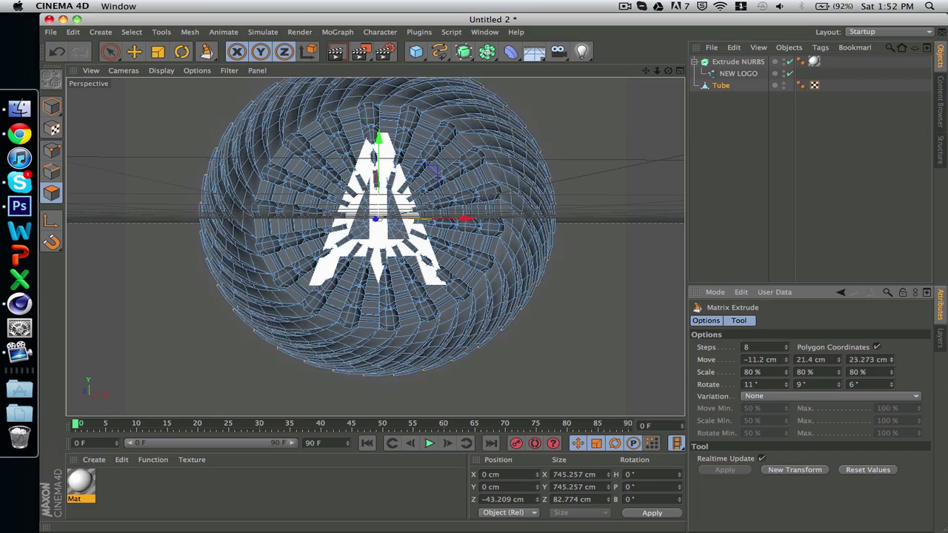
{"action": "mouse_move", "coordinate": [892, 360]}
{"action": "left_mouse_down"}
{"action": "mouse_move", "coordinate": [891, 330]}
{"action": "mouse_move", "coordinate": [891, 349]}
{"action": "left_mouse_up"}
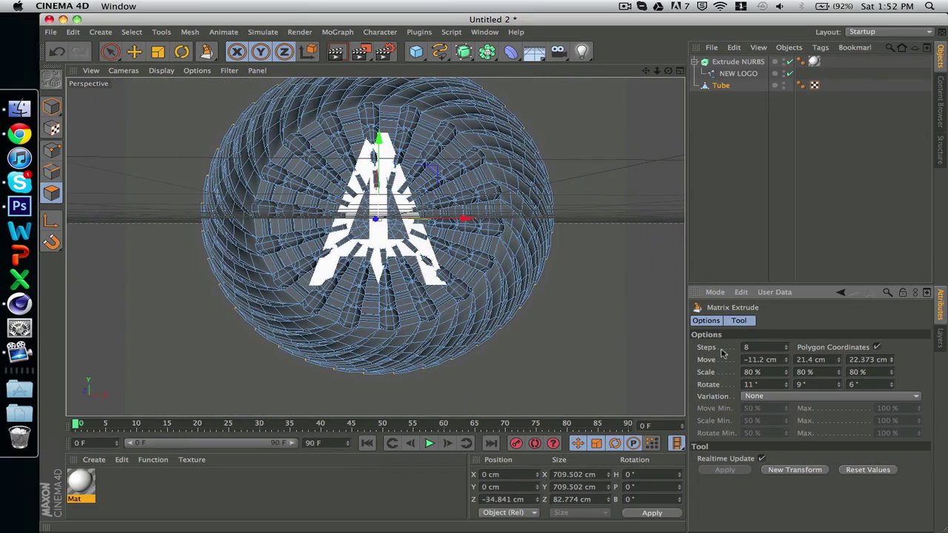
{"action": "mouse_move", "coordinate": [786, 374]}
{"action": "left_mouse_down"}
{"action": "mouse_move", "coordinate": [786, 339]}
{"action": "mouse_move", "coordinate": [786, 368]}
{"action": "left_mouse_up"}
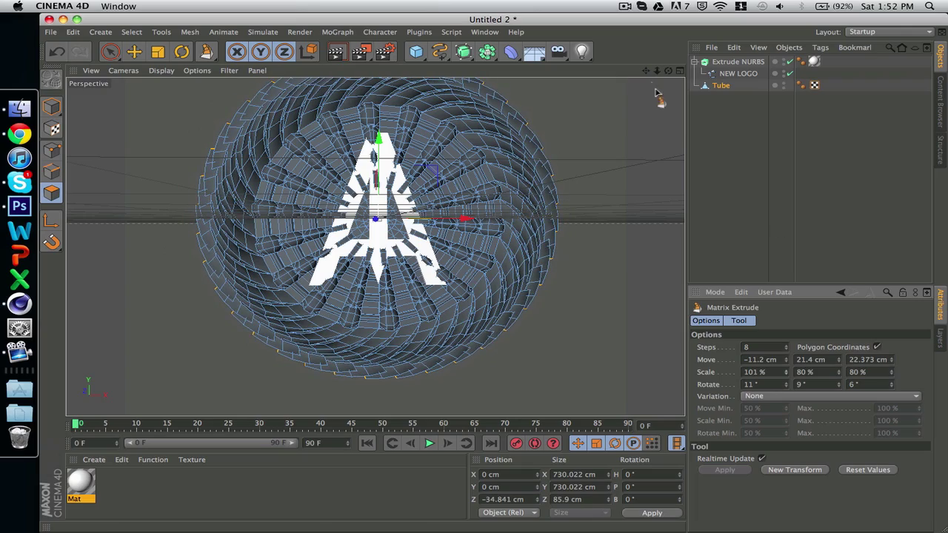
Step: Move the extruded logo forward in front of the disc, to a Z position of about -64.2 cm
{"action": "mouse_move", "coordinate": [667, 71]}
{"action": "left_mouse_down"}
{"action": "mouse_move", "coordinate": [734, 76]}
{"action": "mouse_move", "coordinate": [666, 74]}
{"action": "left_mouse_up"}
{"action": "left_click", "coordinate": [720, 76]}
{"action": "left_click", "coordinate": [728, 65]}
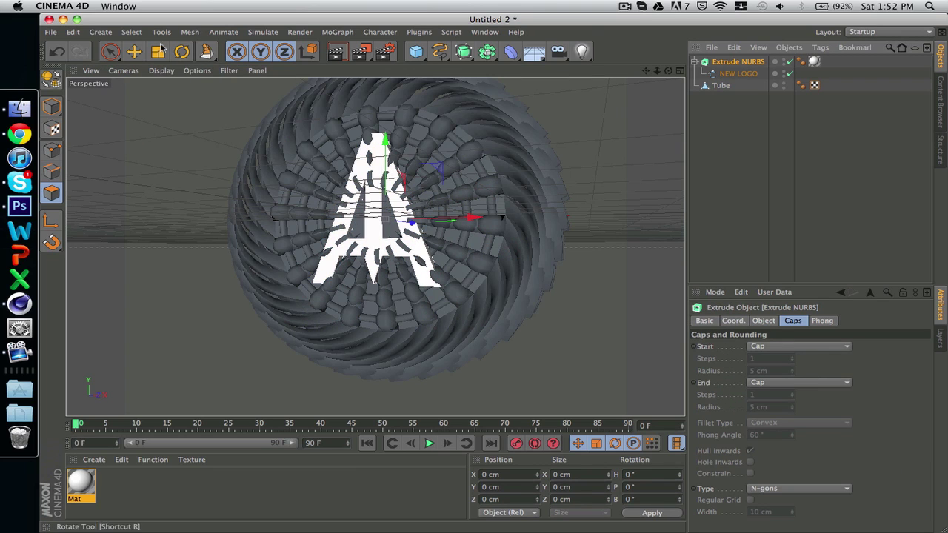
{"action": "left_click", "coordinate": [134, 51]}
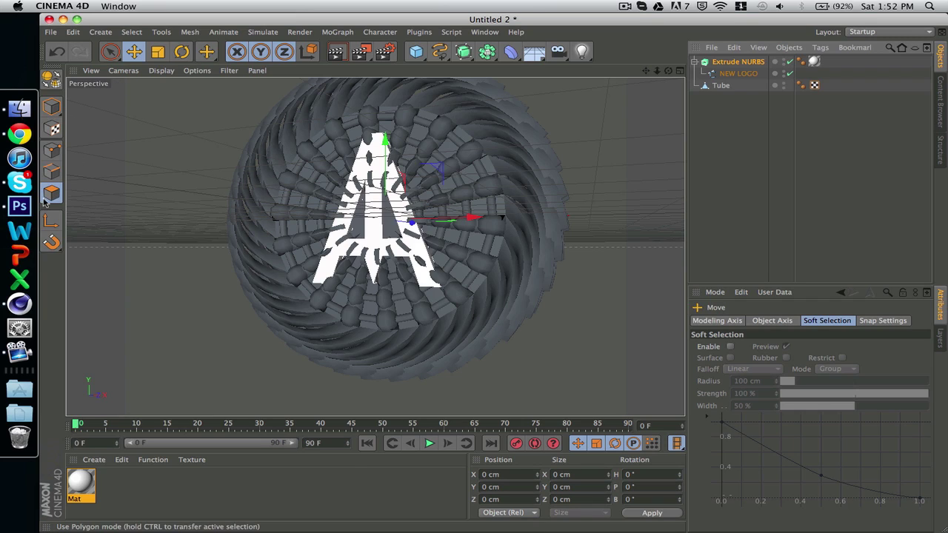
{"action": "left_click", "coordinate": [49, 110]}
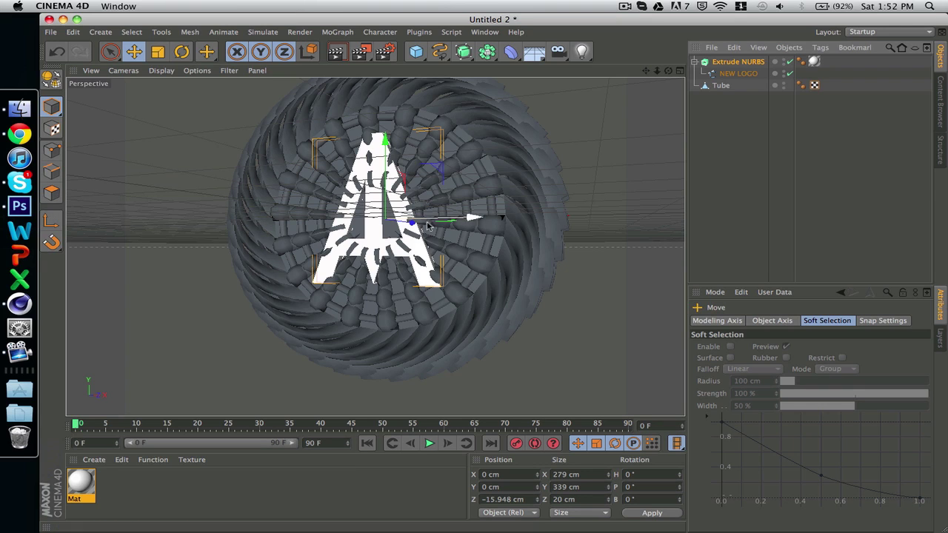
{"action": "left_click_drag", "start_coordinate": [411, 227], "coordinate": [403, 224]}
{"action": "left_click_drag", "start_coordinate": [668, 71], "coordinate": [693, 69]}
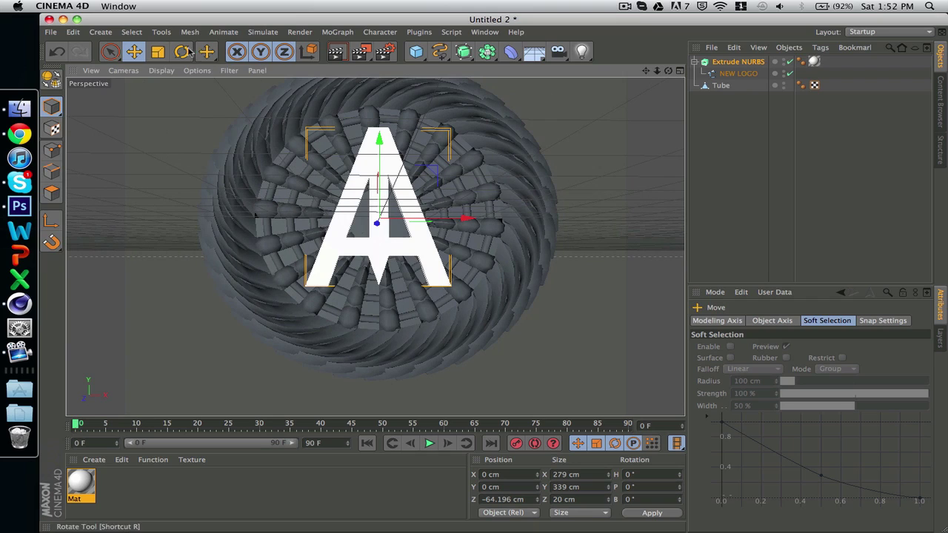
Step: Scale the logo up uniformly to about 359 by 437 cm and shift it along X to about 6.6 cm
{"action": "left_click", "coordinate": [155, 53]}
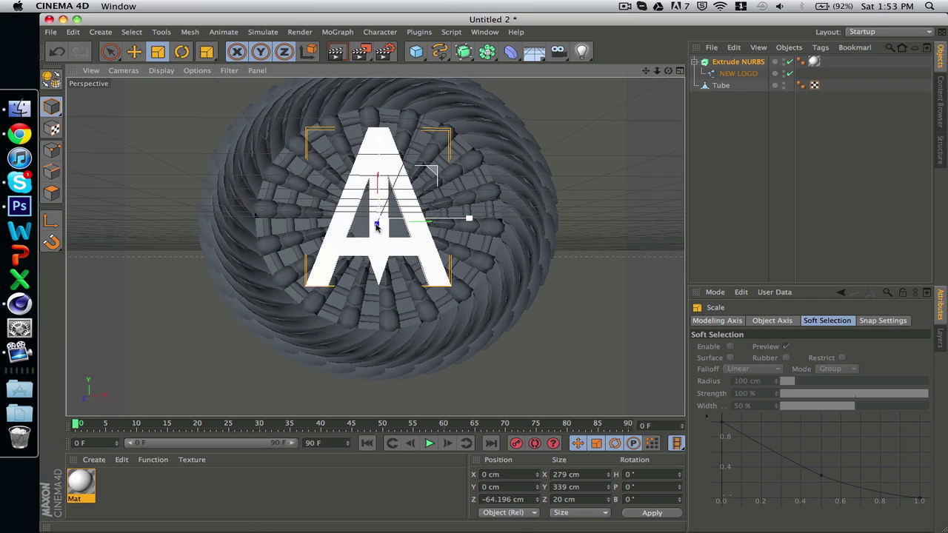
{"action": "mouse_move", "coordinate": [376, 227]}
{"action": "left_mouse_down"}
{"action": "mouse_move", "coordinate": [374, 216]}
{"action": "mouse_move", "coordinate": [374, 229]}
{"action": "left_mouse_up"}
{"action": "key", "text": "e"}
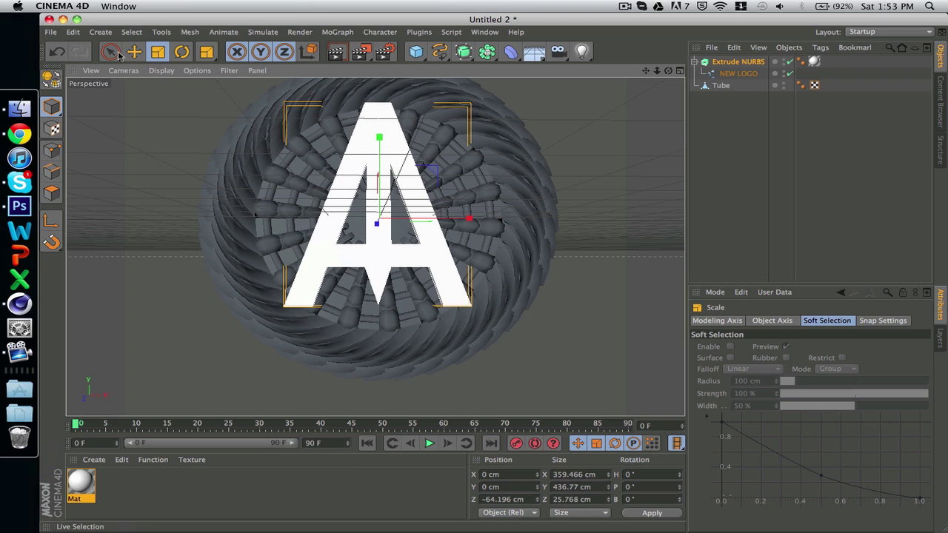
{"action": "left_click_drag", "start_coordinate": [461, 225], "coordinate": [470, 217]}
{"action": "mouse_move", "coordinate": [669, 70]}
{"action": "left_mouse_down"}
{"action": "mouse_move", "coordinate": [518, 73]}
{"action": "mouse_move", "coordinate": [662, 71]}
{"action": "mouse_move", "coordinate": [647, 66]}
{"action": "mouse_move", "coordinate": [590, 75]}
{"action": "mouse_move", "coordinate": [604, 68]}
{"action": "mouse_move", "coordinate": [666, 78]}
{"action": "left_mouse_up"}
{"action": "left_click", "coordinate": [622, 5]}
{"action": "left_click", "coordinate": [622, 5]}
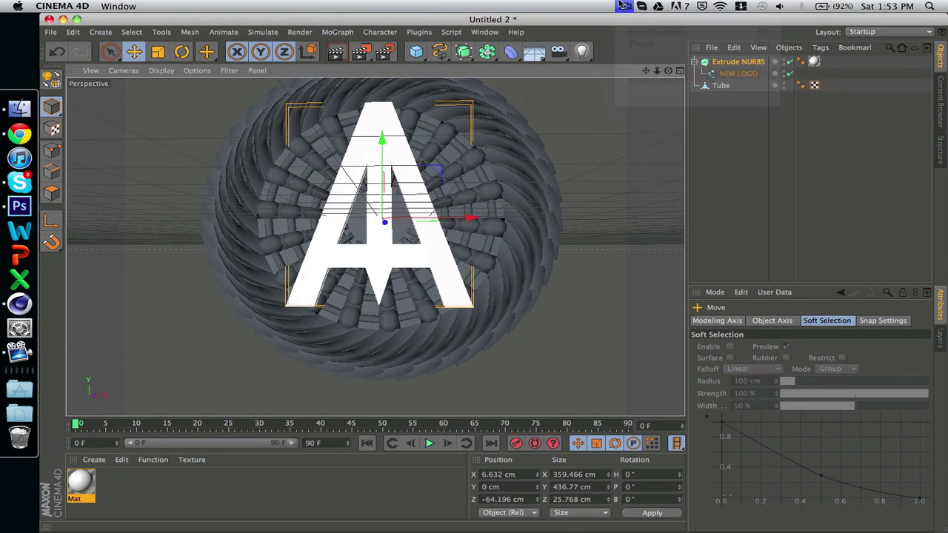
Step: Add a Capsule primitive and move it in front of the logo to a Z position of about -522 cm
{"action": "left_click", "coordinate": [418, 53]}
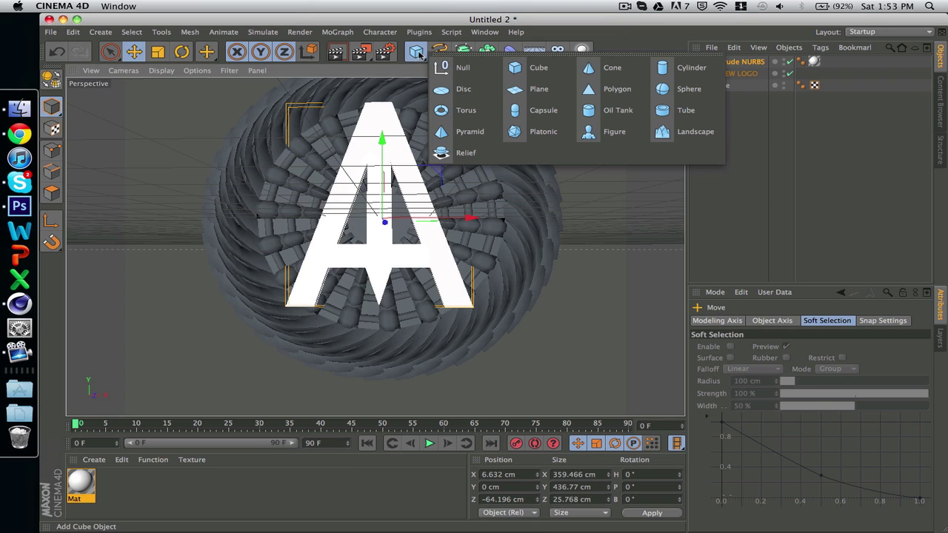
{"action": "left_click", "coordinate": [545, 111]}
{"action": "scroll", "coordinate": [552, 194], "scroll_direction": "down", "scroll_amount": 5}
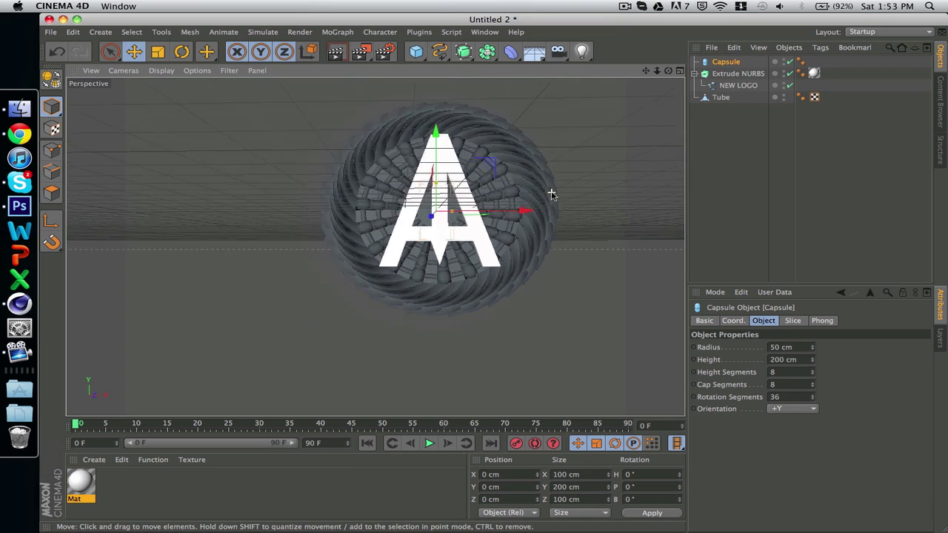
{"action": "left_click_drag", "start_coordinate": [457, 213], "coordinate": [473, 201]}
{"action": "scroll", "coordinate": [539, 179], "scroll_direction": "up", "scroll_amount": 2}
{"action": "scroll", "coordinate": [539, 179], "scroll_direction": "up", "scroll_amount": 3}
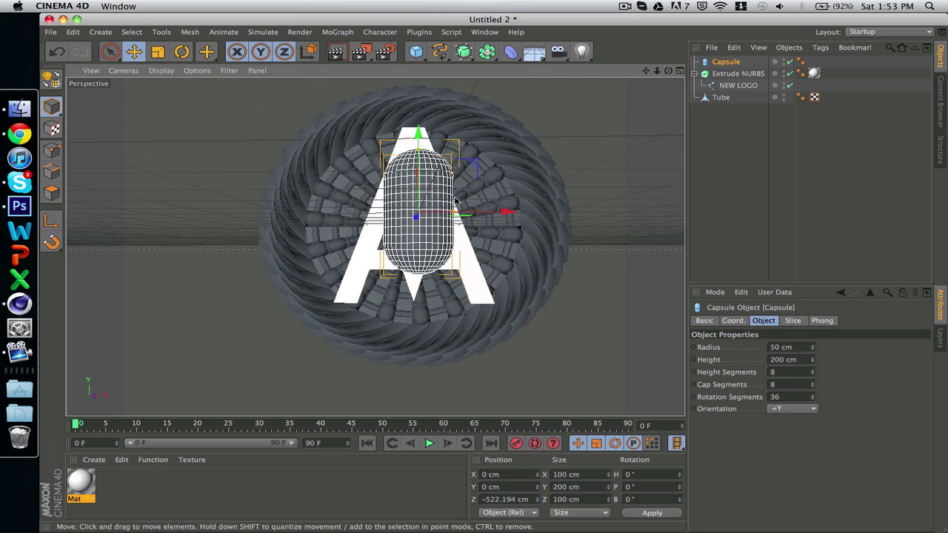
Step: Reshape the capsule into a thin rod with radius 7 cm and height 394 cm, lowered to about -24.7 cm in Y
{"action": "left_click_drag", "start_coordinate": [814, 365], "coordinate": [814, 296]}
{"action": "left_click_drag", "start_coordinate": [419, 131], "coordinate": [420, 162]}
{"action": "left_click_drag", "start_coordinate": [812, 348], "coordinate": [812, 380]}
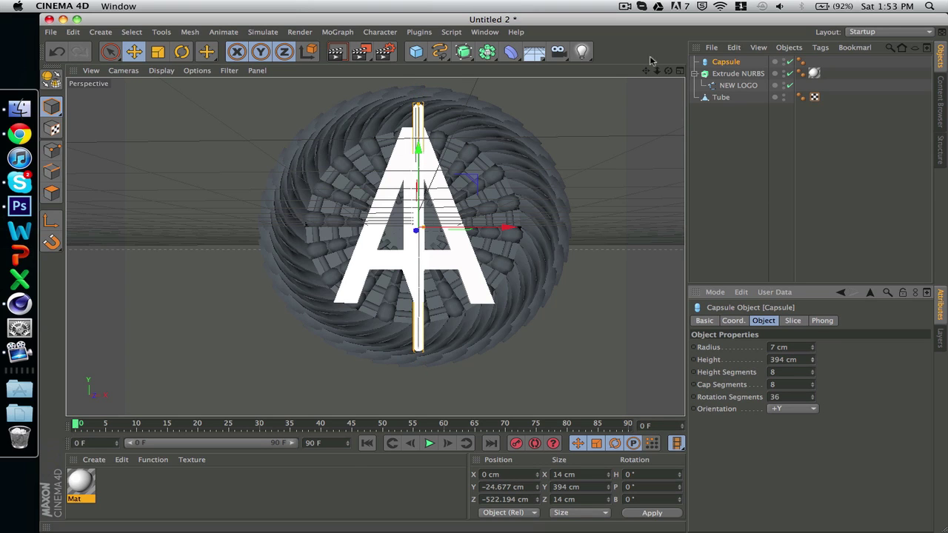
Step: Move the rod back toward the disc to a Z position of about -90.9 cm and set its height to 610 cm
{"action": "left_click_drag", "start_coordinate": [673, 70], "coordinate": [391, 211]}
{"action": "left_click_drag", "start_coordinate": [250, 236], "coordinate": [459, 235]}
{"action": "left_click_drag", "start_coordinate": [496, 277], "coordinate": [633, 259], "text": "alt"}
{"action": "left_click_drag", "start_coordinate": [668, 71], "coordinate": [664, 121]}
{"action": "left_click", "coordinate": [813, 359]}
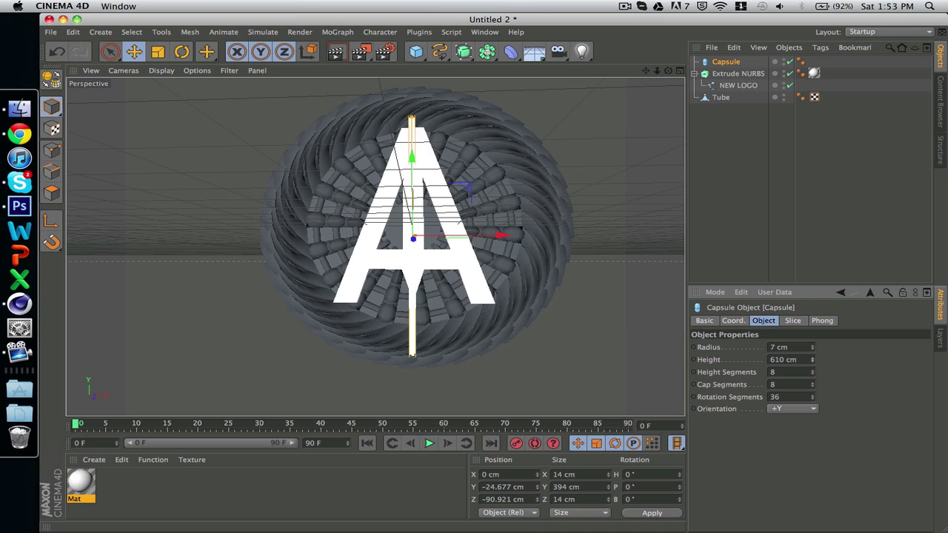
Step: Duplicate the rod and rotate the copy about its centre so it forms a second spoke across the disc
{"action": "key", "text": "super+c"}
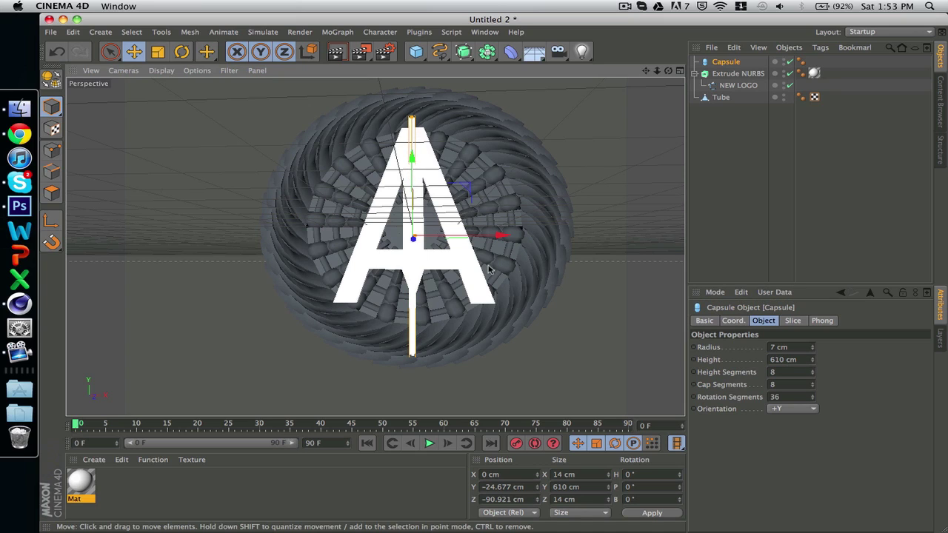
{"action": "key", "text": "super+v"}
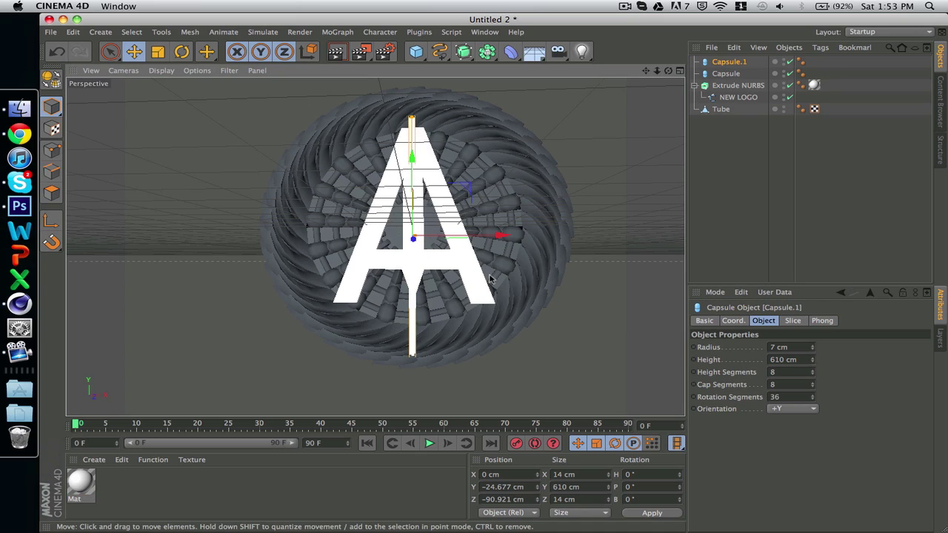
{"action": "left_click", "coordinate": [181, 51]}
{"action": "left_click_drag", "start_coordinate": [420, 189], "coordinate": [449, 271]}
Step: Make four more rod copies, each rotated further to form evenly spread spokes, the last banked to about 154°, and deselect
{"action": "key", "text": "super+c"}
{"action": "key", "text": "super+v"}
{"action": "key", "text": "super+c"}
{"action": "key", "text": "super+v"}
{"action": "key", "text": "super+c"}
{"action": "key", "text": "super+v"}
{"action": "key", "text": "super+c"}
{"action": "key", "text": "super+v"}
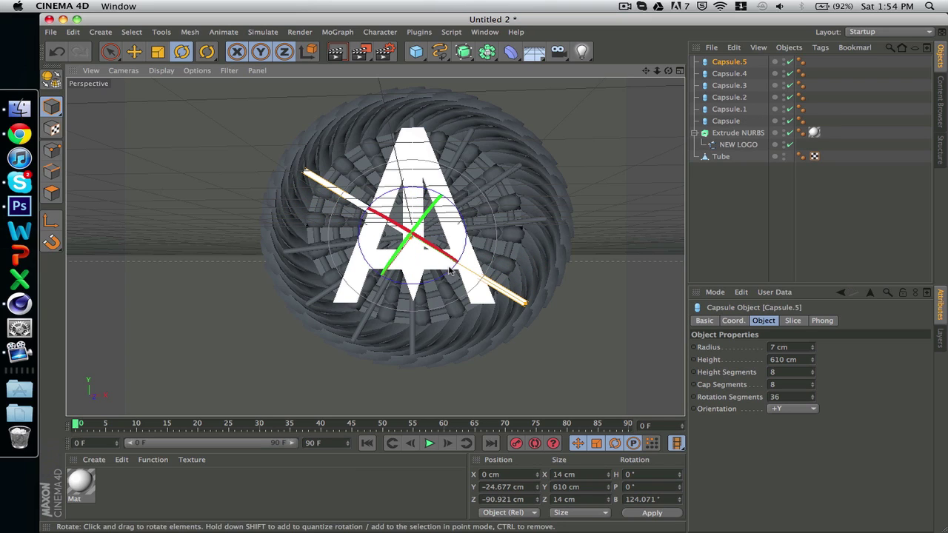
{"action": "left_click_drag", "start_coordinate": [456, 271], "coordinate": [398, 294]}
{"action": "mouse_move", "coordinate": [668, 72]}
{"action": "left_mouse_down"}
{"action": "mouse_move", "coordinate": [726, 68]}
{"action": "mouse_move", "coordinate": [669, 71]}
{"action": "left_mouse_up"}
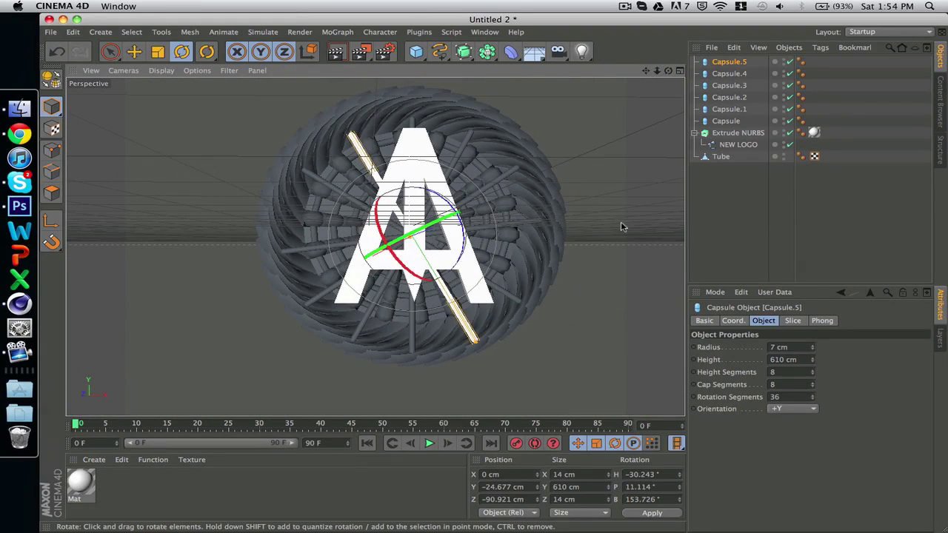
{"action": "left_click", "coordinate": [590, 250]}
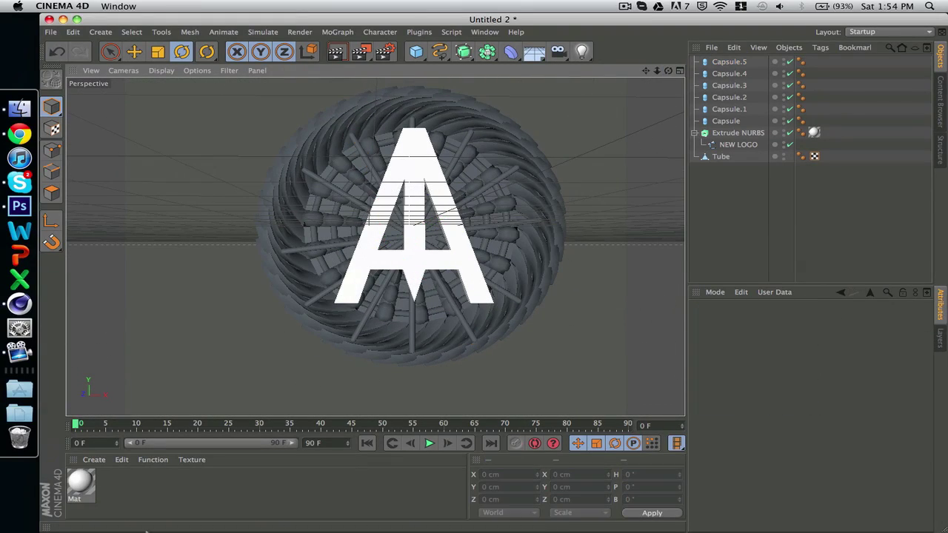
Step: Create a new material and set its colour to pure red, RGB 255, 0, 0
{"action": "double_click", "coordinate": [109, 501]}
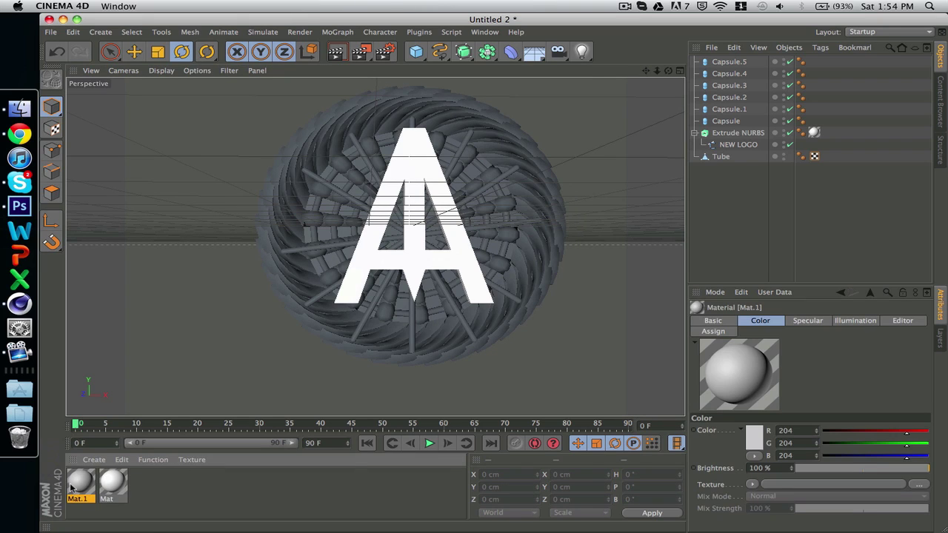
{"action": "double_click", "coordinate": [74, 485]}
{"action": "left_click", "coordinate": [359, 147]}
{"action": "left_click", "coordinate": [367, 135]}
{"action": "left_click", "coordinate": [367, 135]}
{"action": "left_click_drag", "start_coordinate": [364, 122], "coordinate": [411, 92]}
{"action": "left_click", "coordinate": [389, 183]}
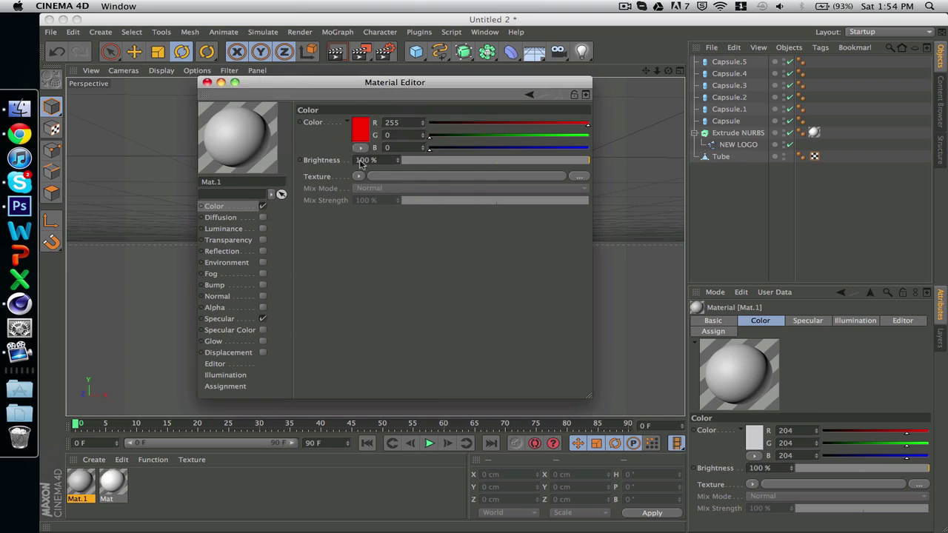
{"action": "left_click", "coordinate": [208, 82]}
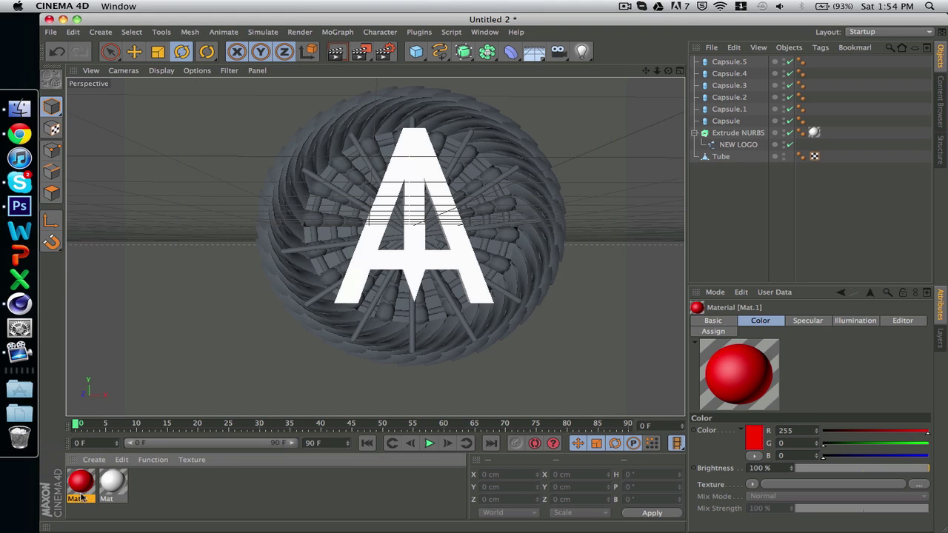
Step: Apply the red material to every second spoke: Capsule.1, Capsule.3 and Capsule.5
{"action": "left_click_drag", "start_coordinate": [305, 253], "coordinate": [307, 254]}
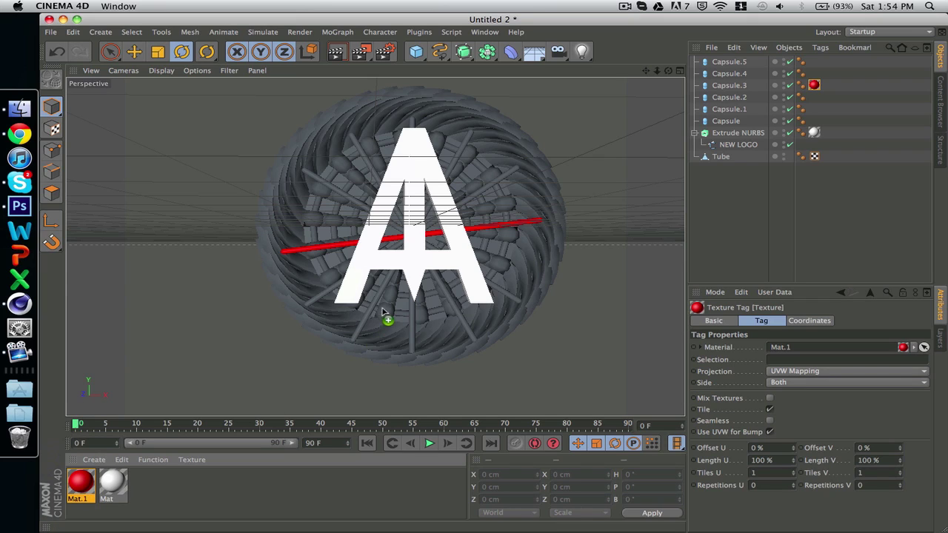
{"action": "left_click_drag", "start_coordinate": [365, 323], "coordinate": [366, 326]}
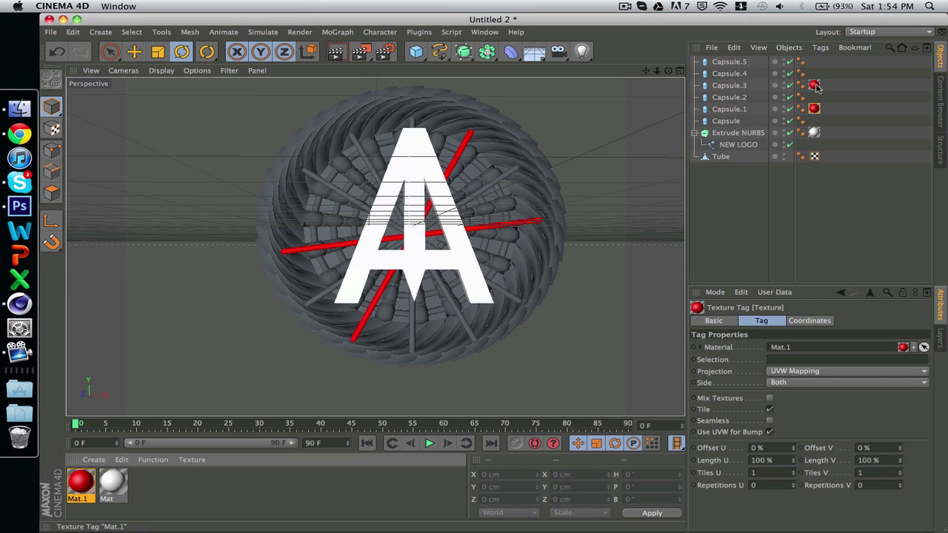
{"action": "left_click_drag", "start_coordinate": [819, 67], "coordinate": [814, 62], "text": "ctrl"}
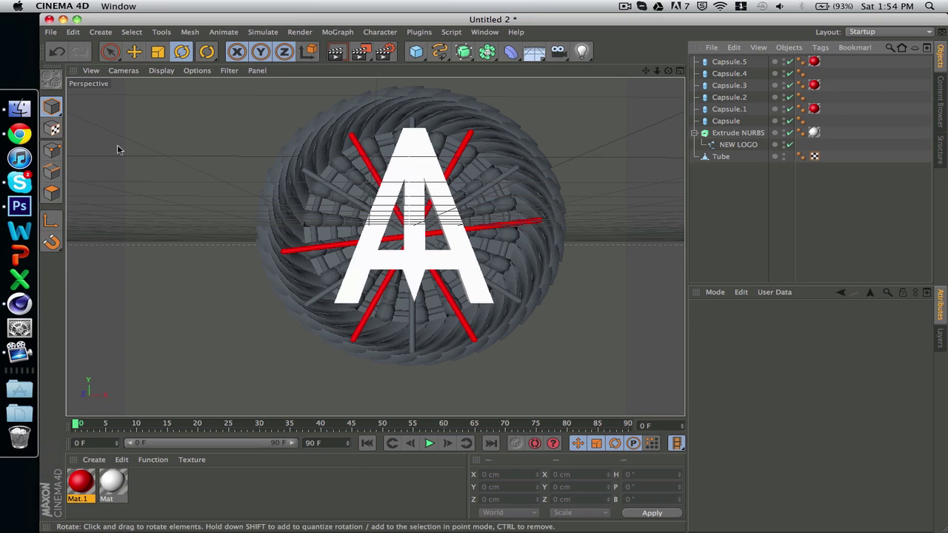
Step: Select four matching polygons on neighbouring inner blocks of the Tube, apply the red material Mat.1 to them, and clear the polygon selection
{"action": "left_click", "coordinate": [52, 194]}
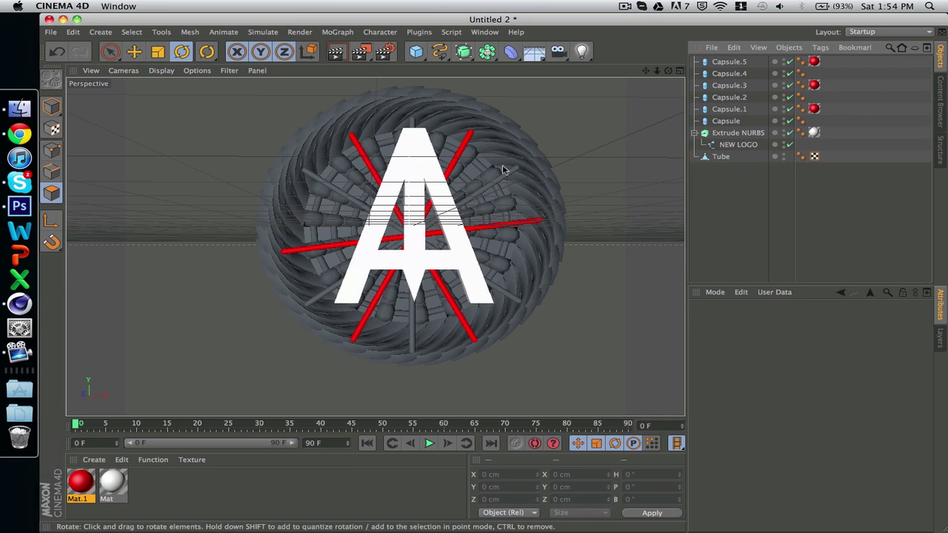
{"action": "left_click", "coordinate": [722, 157]}
{"action": "scroll", "coordinate": [337, 181], "scroll_direction": "up", "scroll_amount": 2}
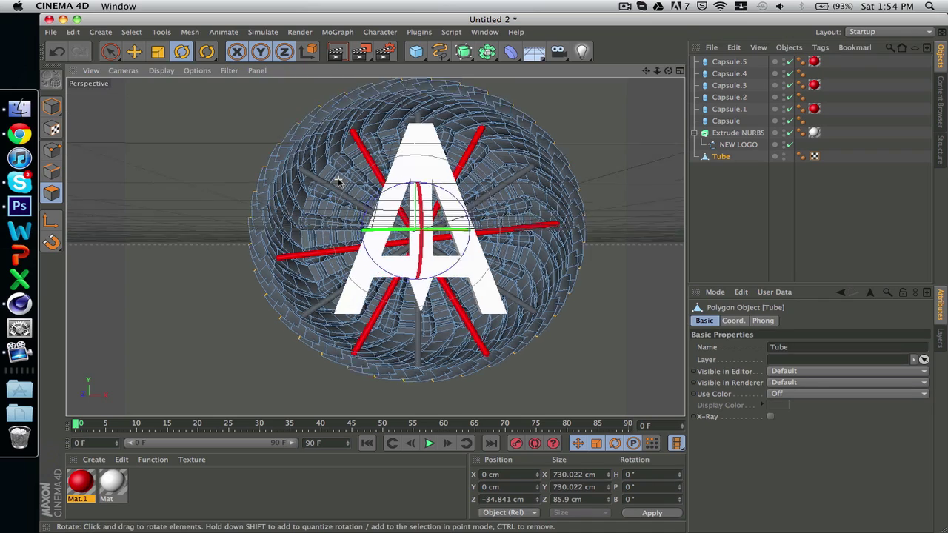
{"action": "scroll", "coordinate": [337, 182], "scroll_direction": "up", "scroll_amount": 4}
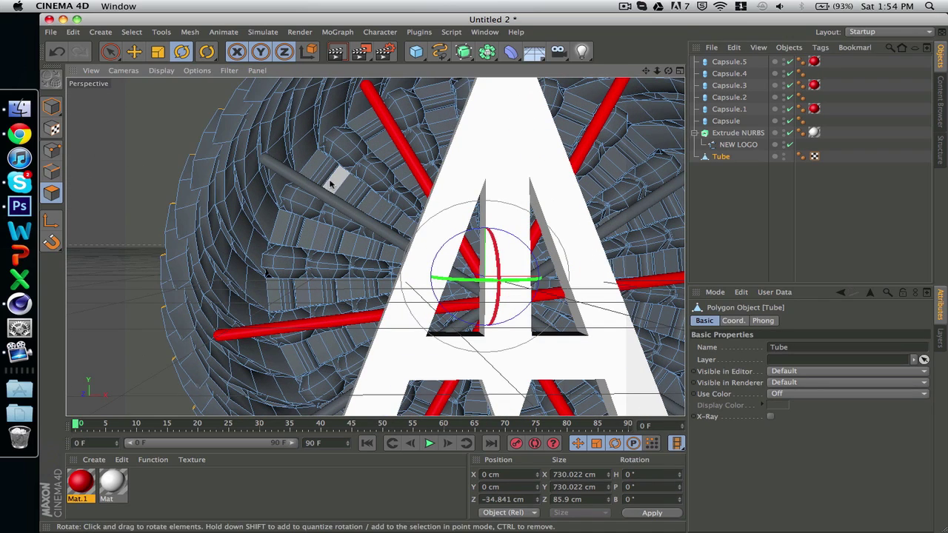
{"action": "left_click", "coordinate": [331, 184]}
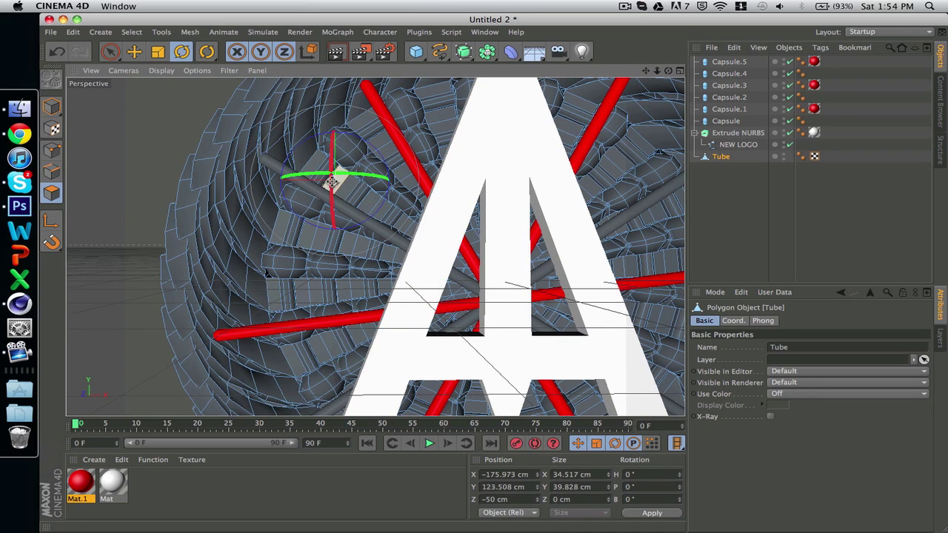
{"action": "left_click", "coordinate": [134, 51]}
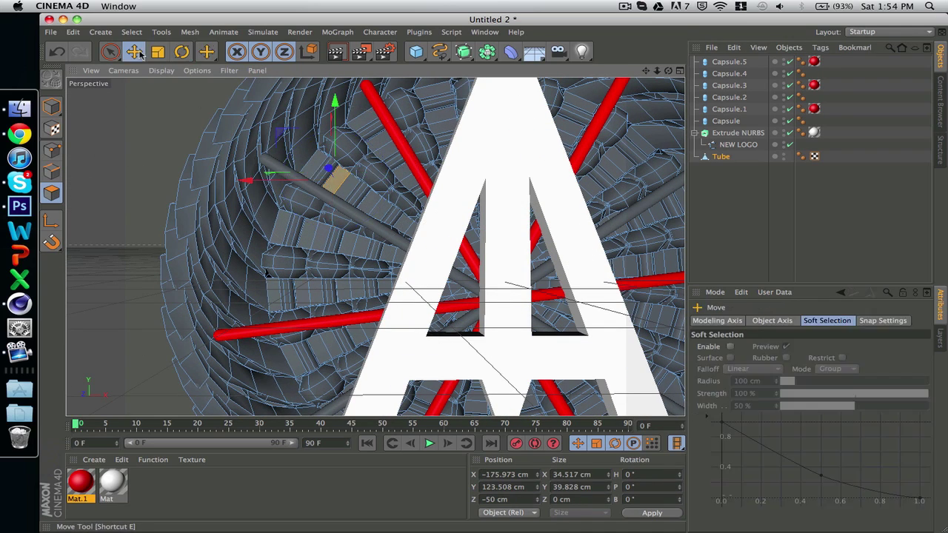
{"action": "left_click", "coordinate": [309, 239], "text": "shift"}
{"action": "left_click", "coordinate": [302, 293], "text": "shift"}
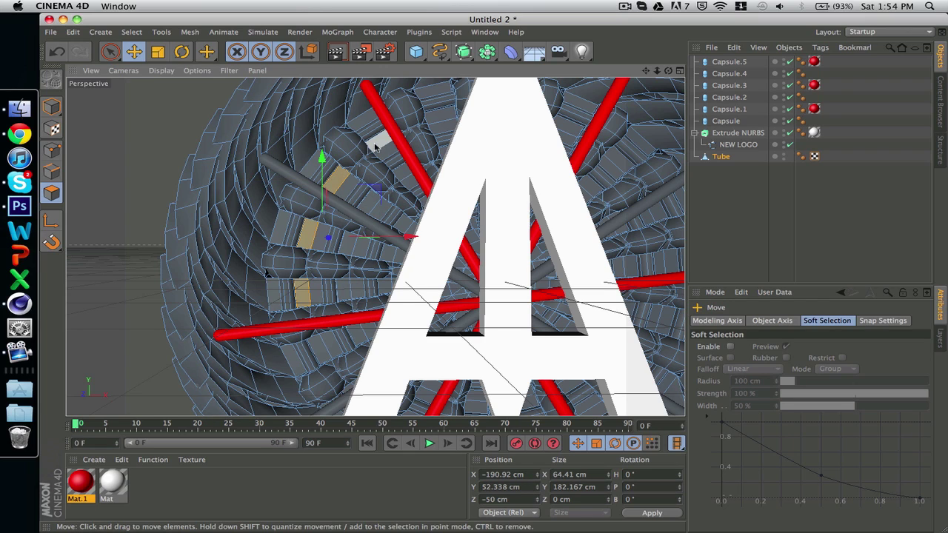
{"action": "left_click", "coordinate": [375, 145], "text": "shift"}
{"action": "left_click_drag", "start_coordinate": [87, 483], "coordinate": [236, 333]}
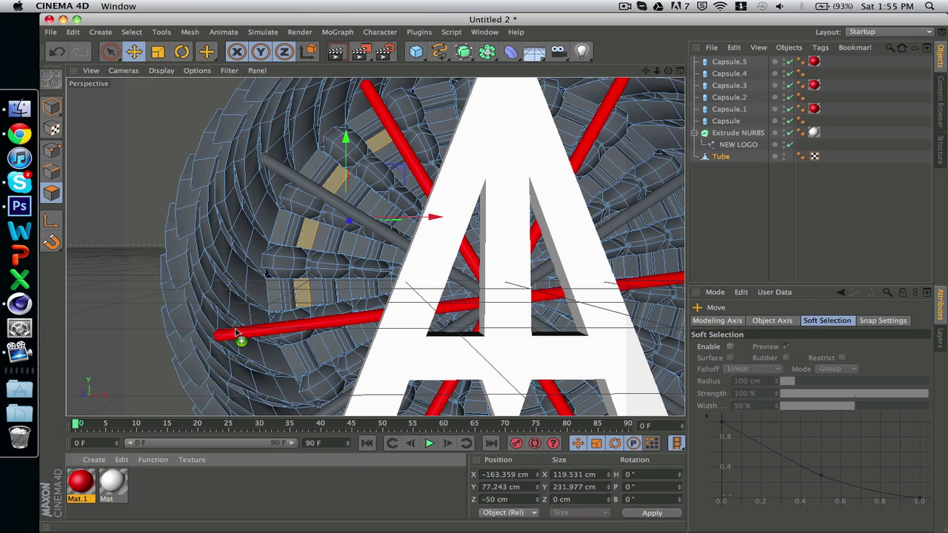
{"action": "left_click_drag", "start_coordinate": [310, 294], "coordinate": [304, 295]}
{"action": "scroll", "coordinate": [302, 295], "scroll_direction": "down", "scroll_amount": 3}
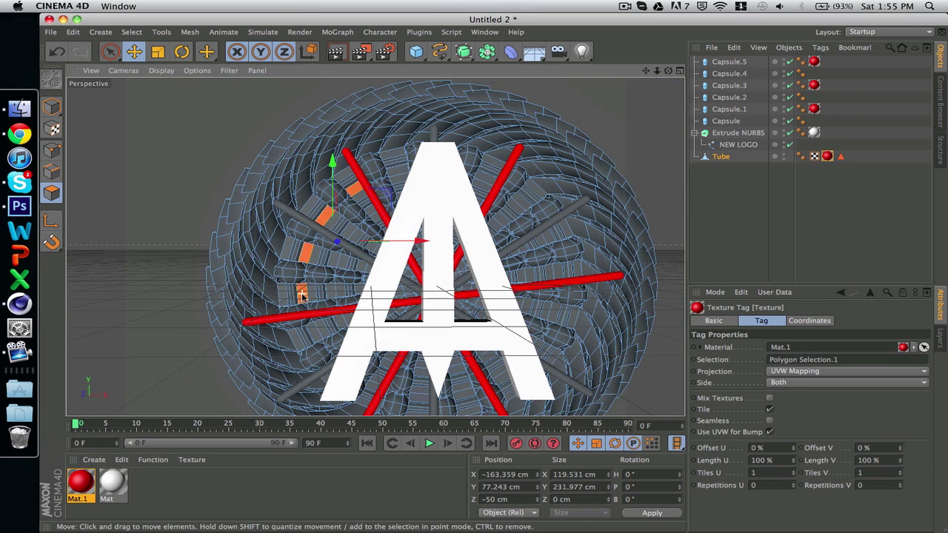
{"action": "left_click", "coordinate": [177, 293]}
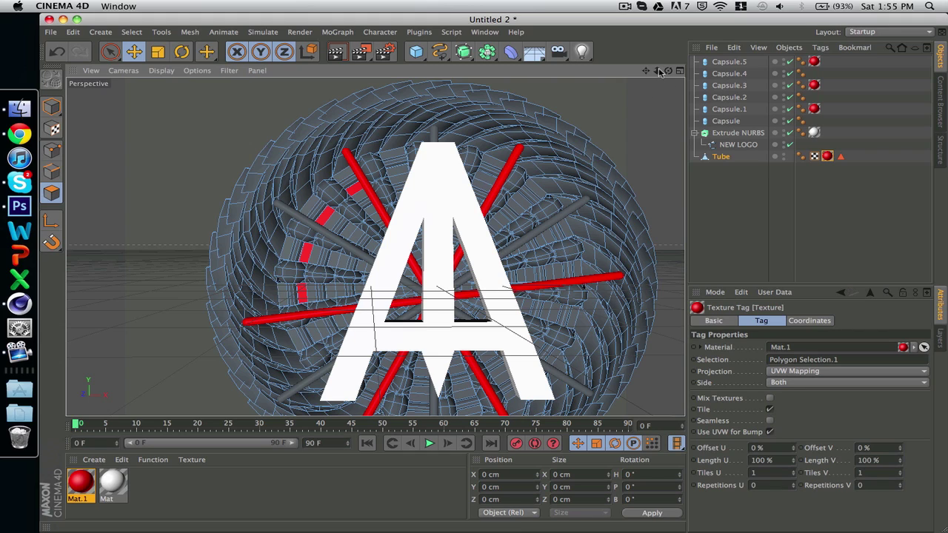
Step: Select every object in the scene and rotate the whole emblem to about H 19.5°, P -18.2°, B 5.2°, and deselect everything
{"action": "left_click_drag", "start_coordinate": [659, 71], "coordinate": [580, 72]}
{"action": "left_click_drag", "start_coordinate": [485, 77], "coordinate": [470, 79]}
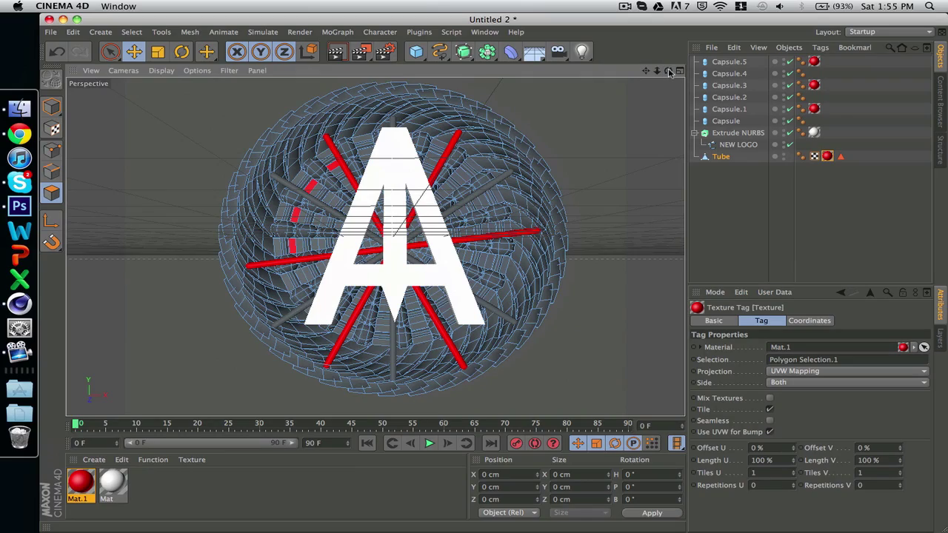
{"action": "left_click_drag", "start_coordinate": [495, 275], "coordinate": [559, 277], "text": "alt"}
{"action": "left_click_drag", "start_coordinate": [375, 246], "coordinate": [355, 231], "text": "alt"}
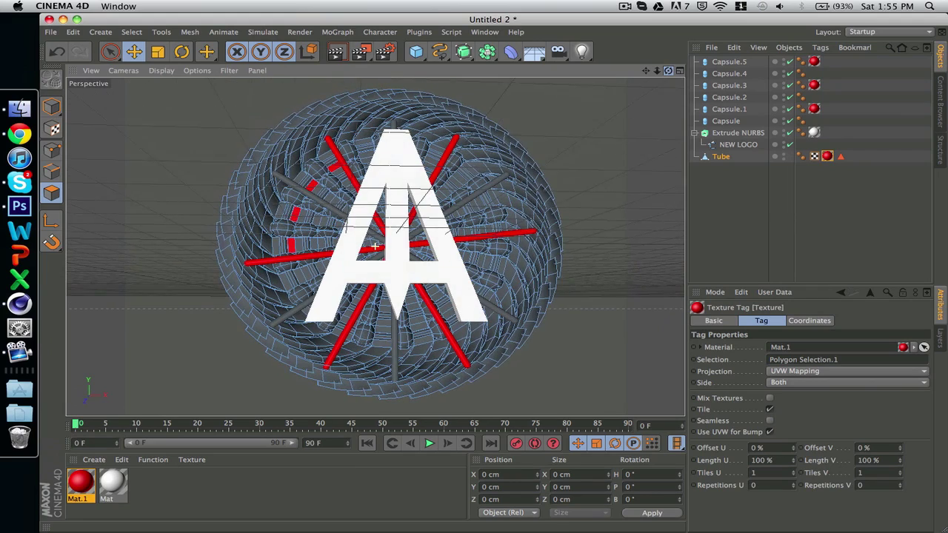
{"action": "left_click", "coordinate": [180, 56]}
{"action": "left_click_drag", "start_coordinate": [741, 175], "coordinate": [694, 50]}
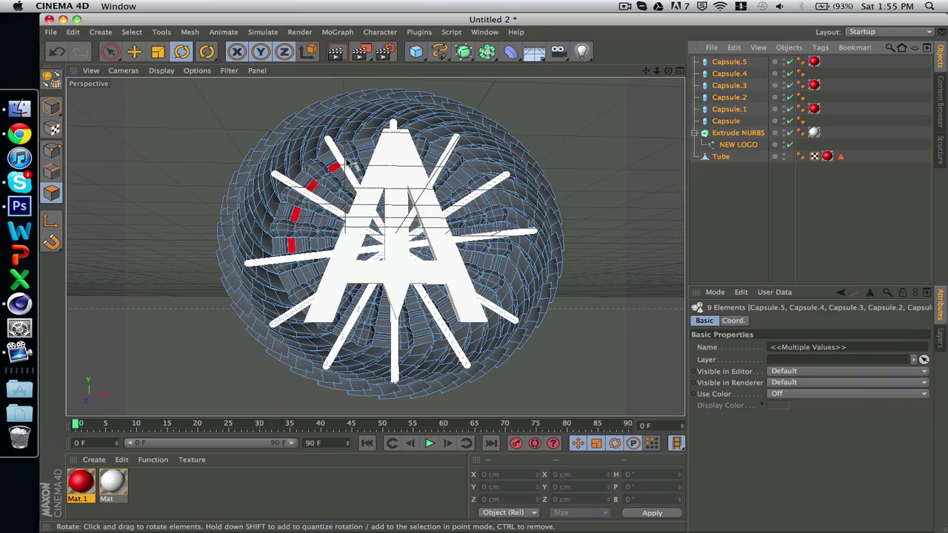
{"action": "left_click", "coordinate": [52, 108]}
{"action": "mouse_move", "coordinate": [401, 222]}
{"action": "left_mouse_down"}
{"action": "mouse_move", "coordinate": [406, 186]}
{"action": "mouse_move", "coordinate": [446, 224]}
{"action": "mouse_move", "coordinate": [424, 206]}
{"action": "mouse_move", "coordinate": [384, 217]}
{"action": "left_mouse_up"}
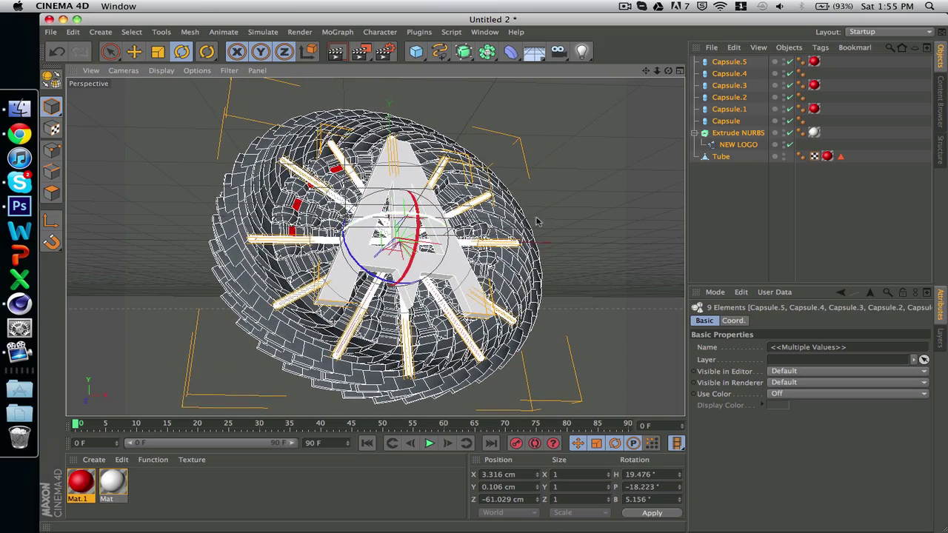
{"action": "left_click", "coordinate": [612, 216]}
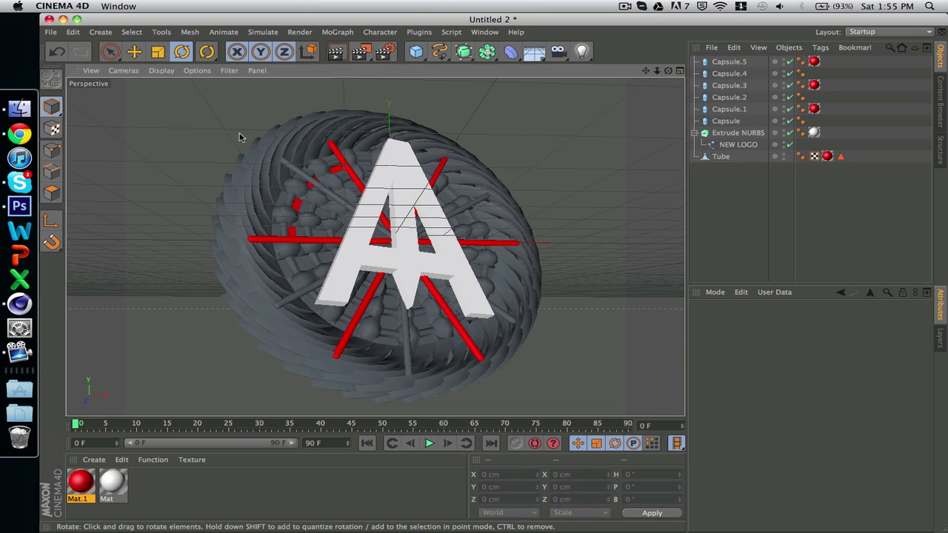
{"action": "left_click", "coordinate": [623, 5]}
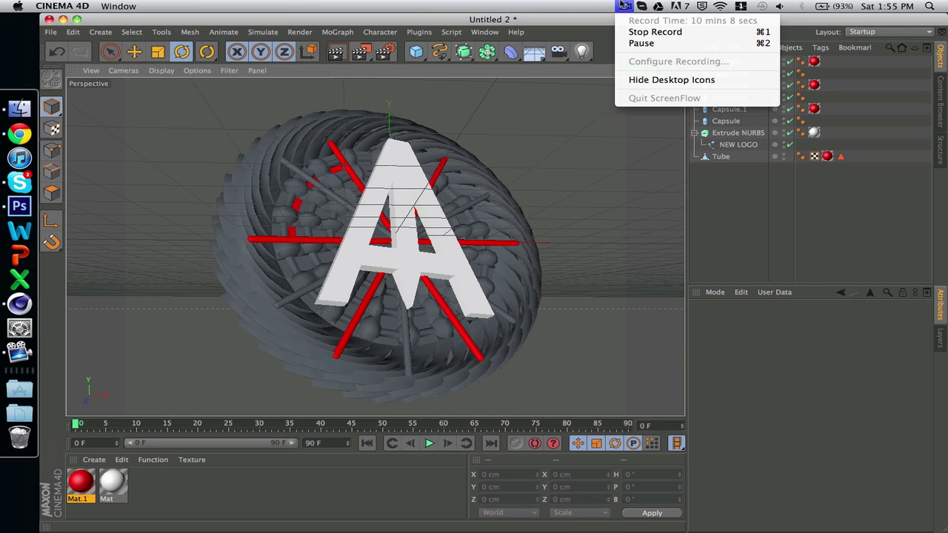
{"action": "left_click", "coordinate": [622, 4]}
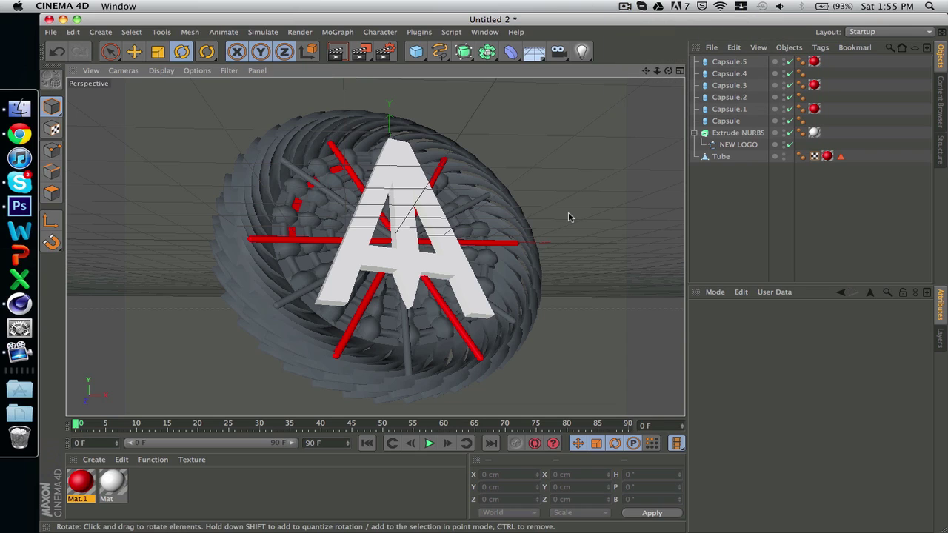